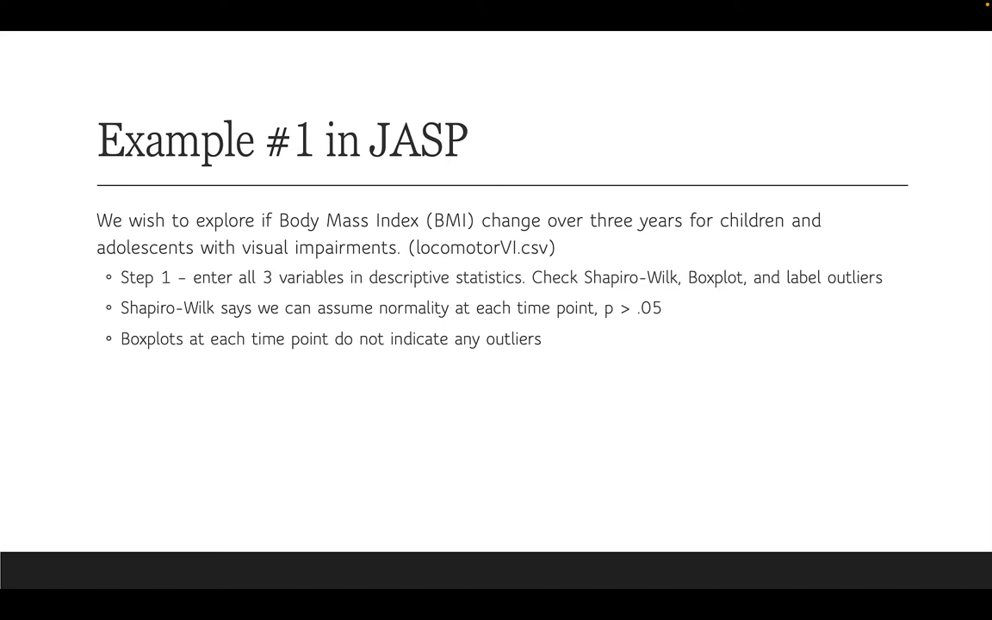
End the slide show and move the PowerPoint window aside to switch to the JASP window
{"action": "key", "text": "Escape"}
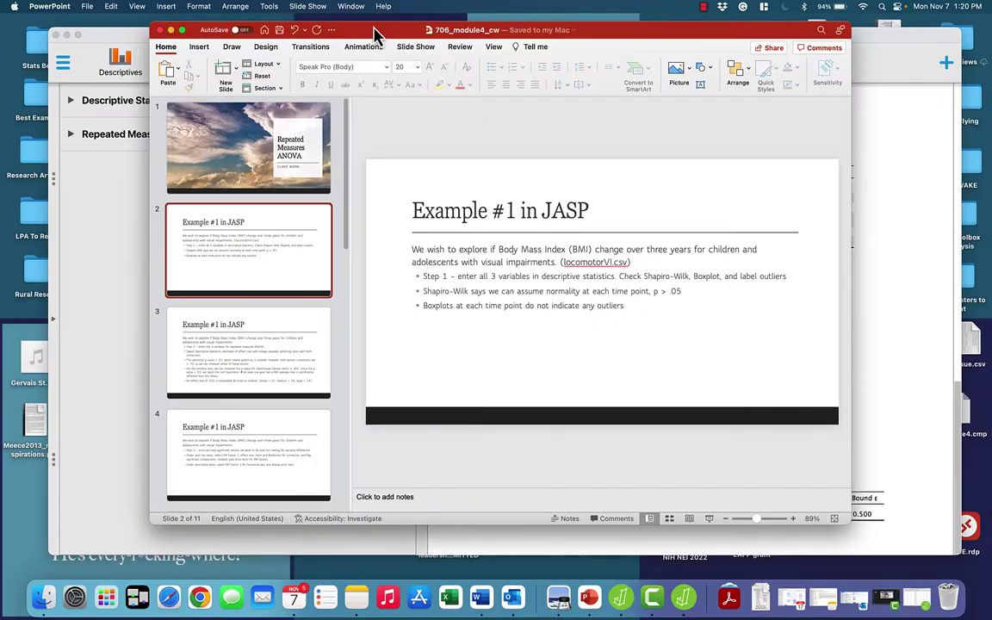
{"action": "left_click_drag", "start_coordinate": [380, 35], "coordinate": [520, 34]}
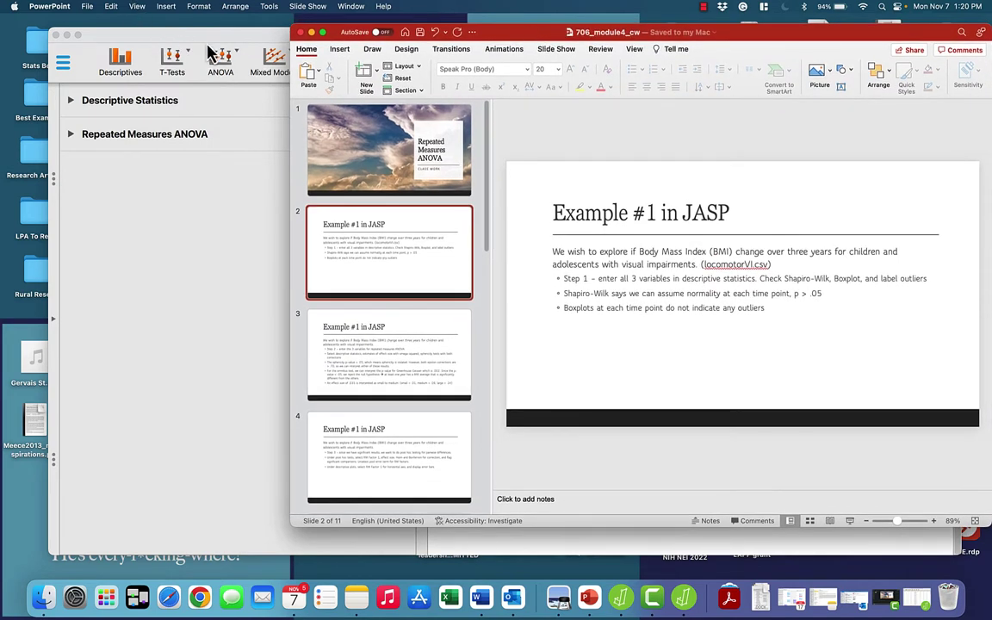
{"action": "left_click", "coordinate": [221, 43]}
{"action": "left_click_drag", "start_coordinate": [221, 43], "coordinate": [200, 43]}
Add a new Descriptive Statistics analysis with BMI Time 1, BMI Time 2 and BMI Time 3 as variables
{"action": "left_click", "coordinate": [102, 72]}
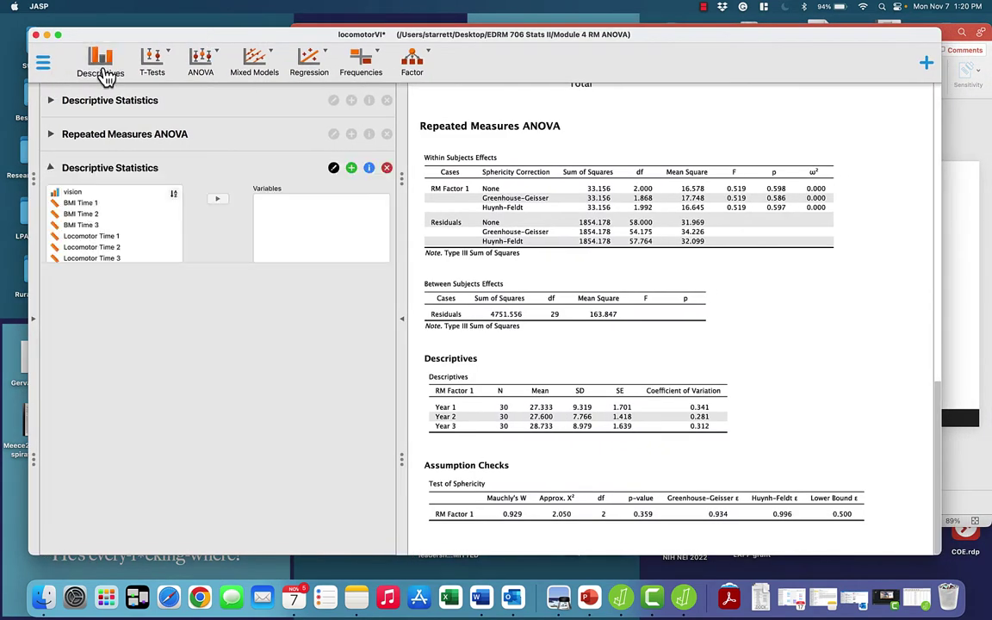
{"action": "left_click", "coordinate": [100, 203]}
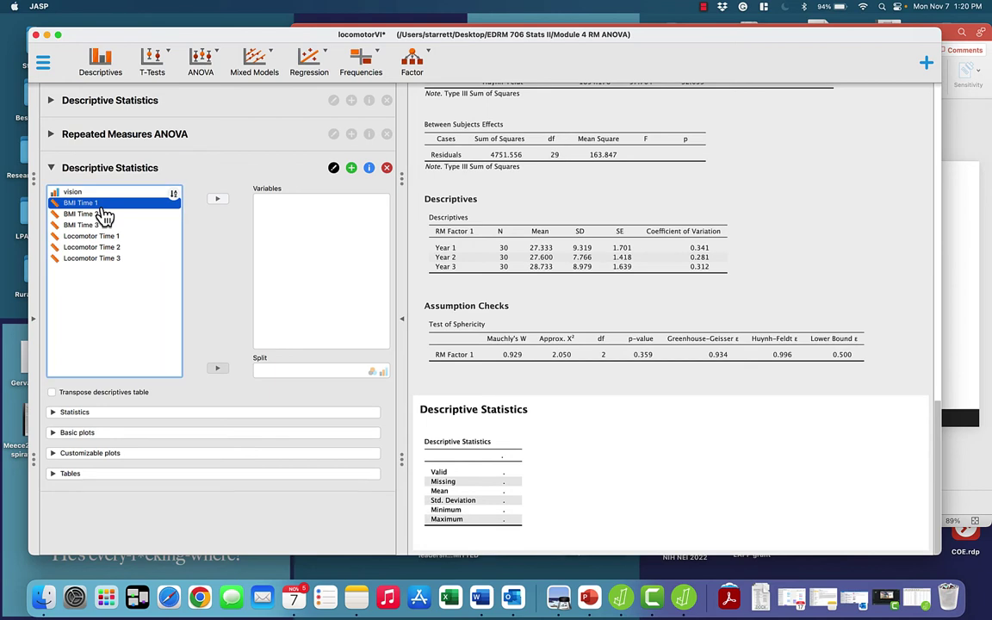
{"action": "left_click", "coordinate": [103, 214], "text": "shift"}
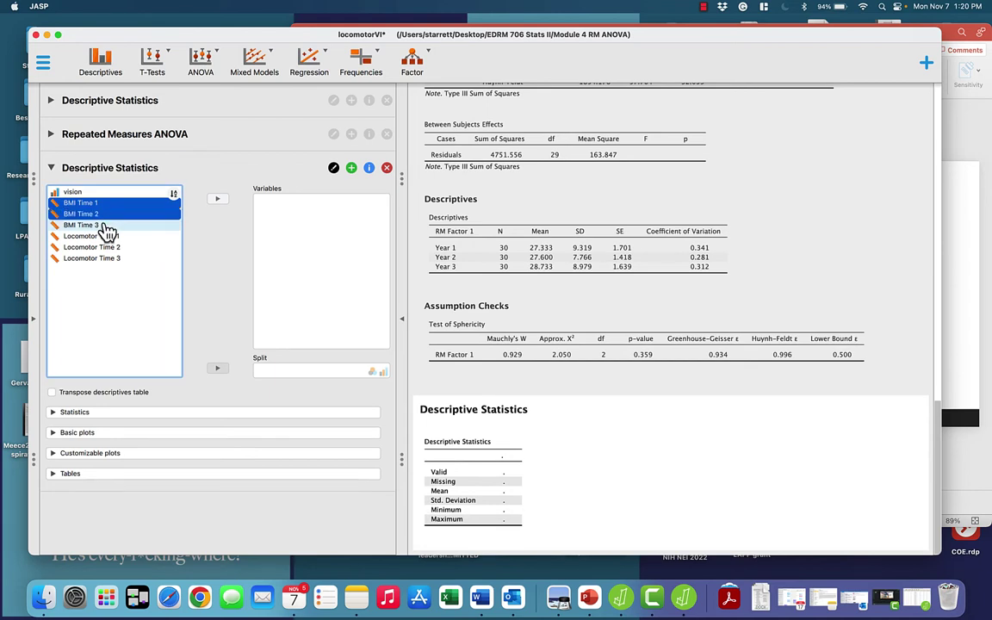
{"action": "left_click", "coordinate": [105, 226], "text": "shift"}
{"action": "left_click", "coordinate": [221, 203]}
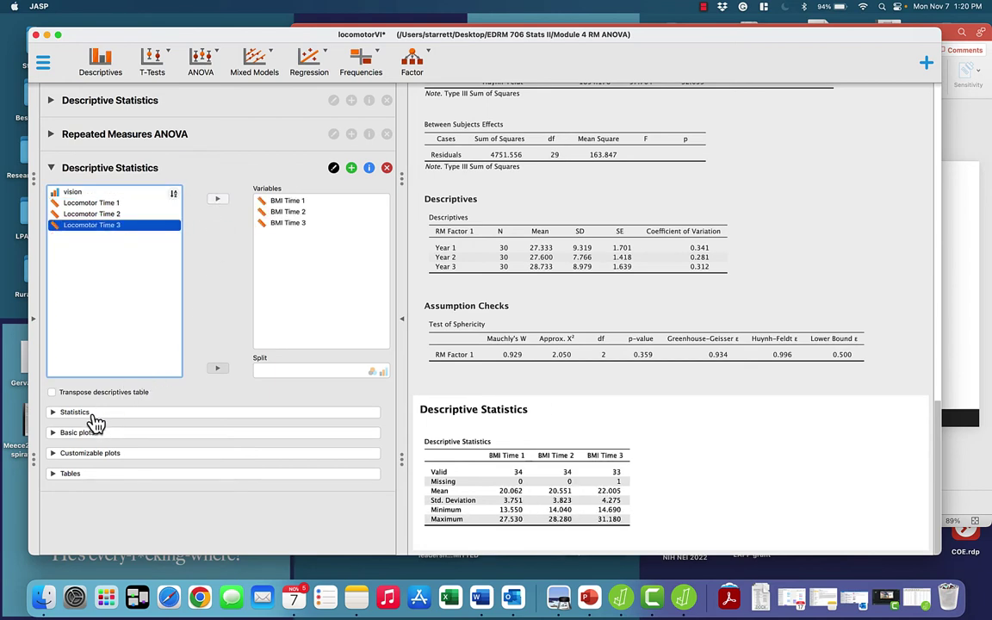
Include the Shapiro-Wilk test in the descriptive statistics of the three BMI variables
{"action": "left_click", "coordinate": [222, 412]}
{"action": "scroll", "coordinate": [223, 411], "scroll_direction": "down", "scroll_amount": 5}
{"action": "left_click", "coordinate": [162, 372]}
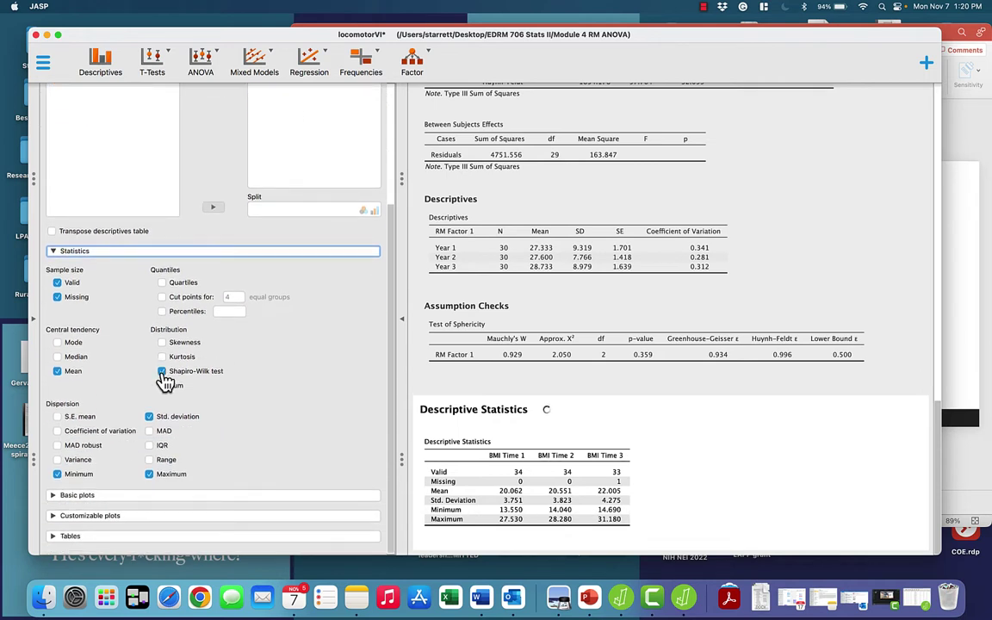
Enable boxplots with labelled outliers among the customizable plots for the BMI variables
{"action": "left_click", "coordinate": [89, 515]}
{"action": "scroll", "coordinate": [299, 454], "scroll_direction": "down", "scroll_amount": 8}
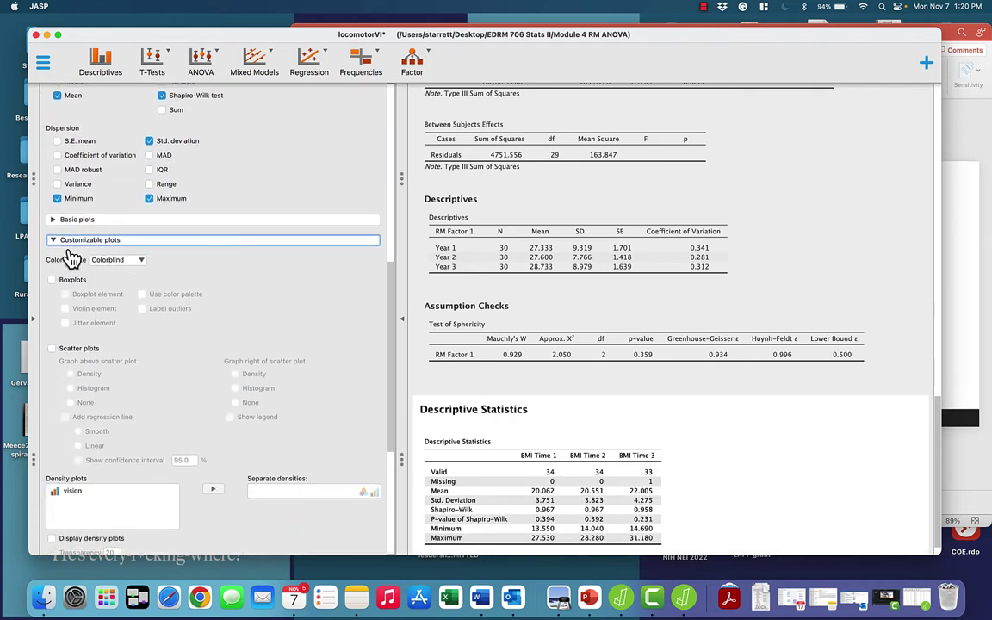
{"action": "left_click", "coordinate": [51, 279]}
{"action": "left_click", "coordinate": [143, 310]}
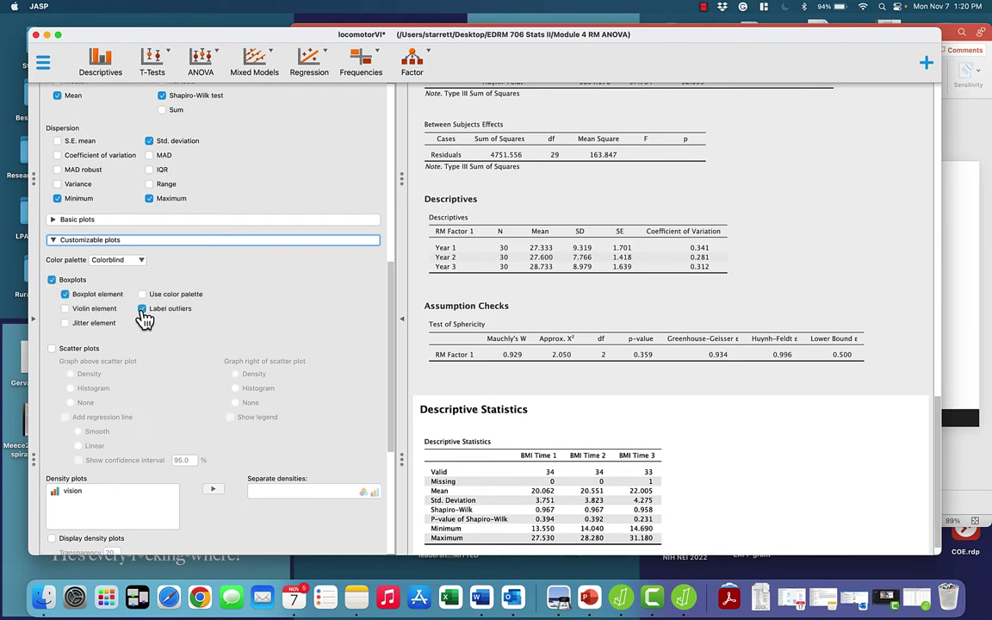
Examine the Shapiro-Wilk p-values and the boxplots of the three BMI time points for normality and outliers
{"action": "scroll", "coordinate": [892, 468], "scroll_direction": "down", "scroll_amount": 2}
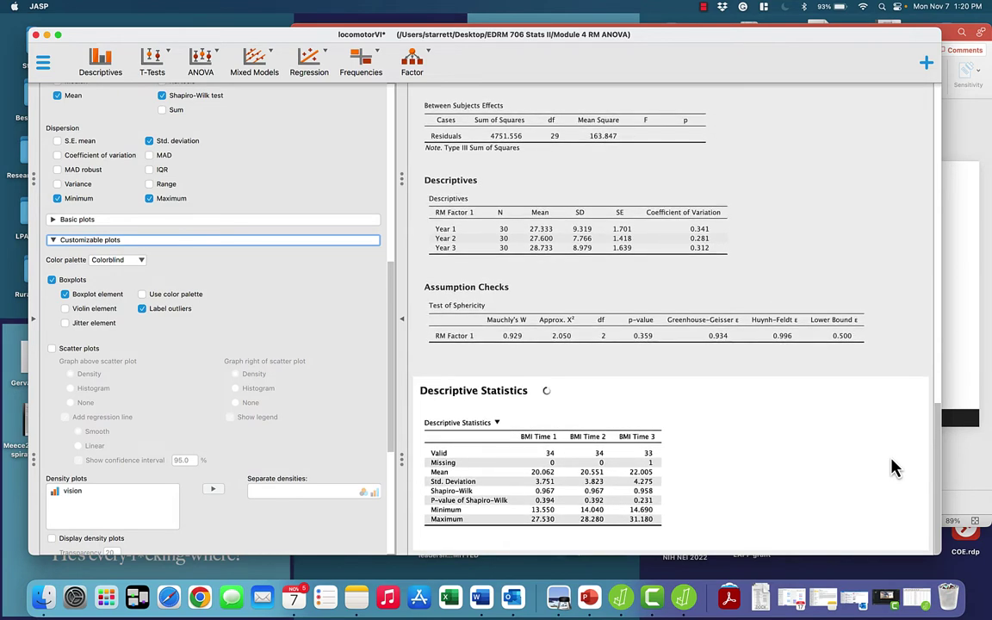
{"action": "scroll", "coordinate": [892, 468], "scroll_direction": "down", "scroll_amount": 5}
{"action": "scroll", "coordinate": [892, 468], "scroll_direction": "up", "scroll_amount": 2}
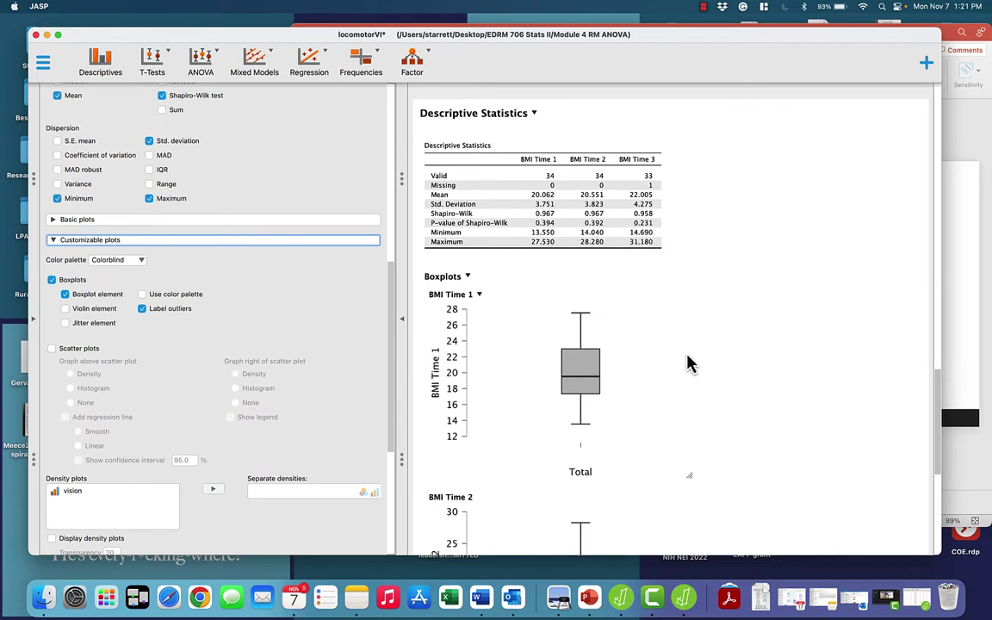
{"action": "scroll", "coordinate": [687, 362], "scroll_direction": "down", "scroll_amount": 2}
{"action": "scroll", "coordinate": [740, 428], "scroll_direction": "down", "scroll_amount": 2}
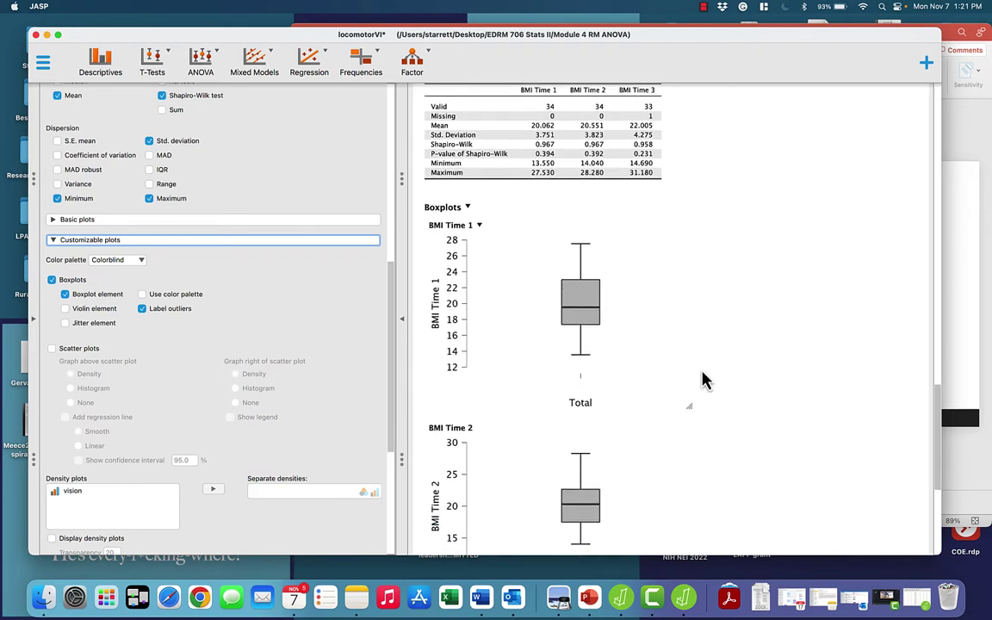
{"action": "scroll", "coordinate": [715, 379], "scroll_direction": "down", "scroll_amount": 6}
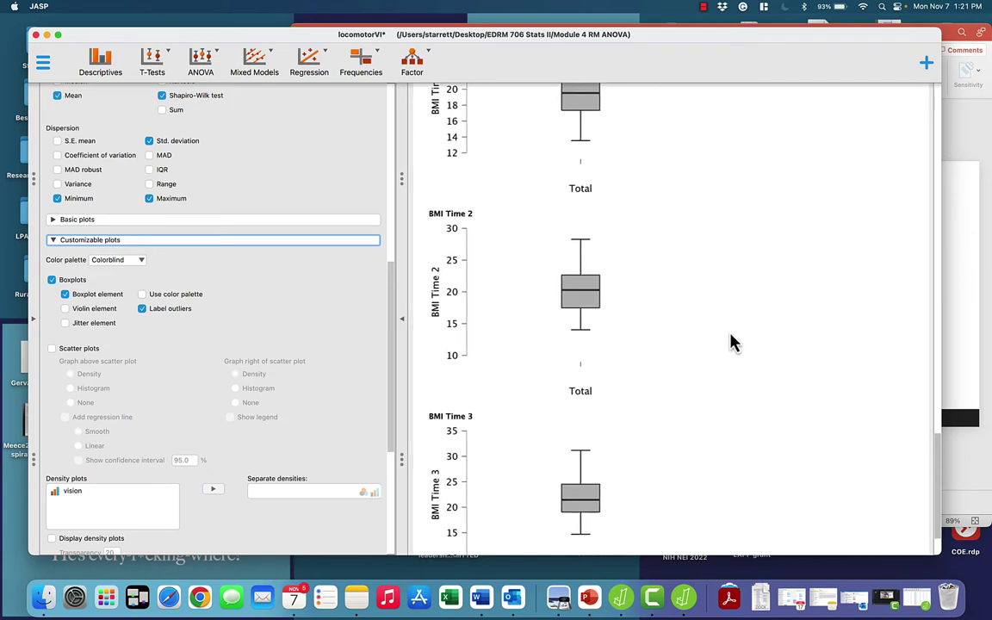
{"action": "scroll", "coordinate": [810, 500], "scroll_direction": "down", "scroll_amount": 3}
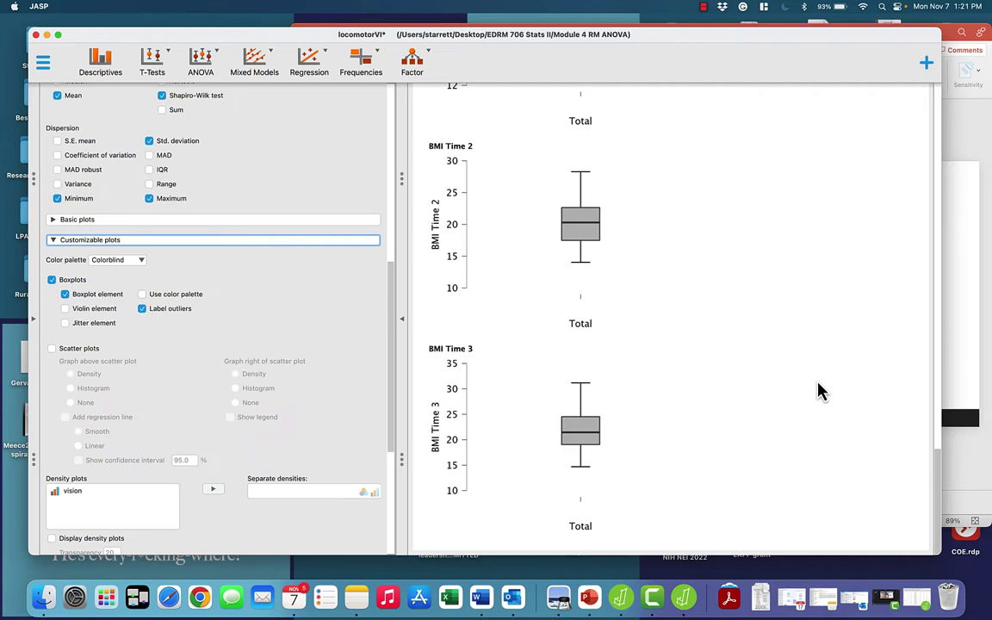
Switch to PowerPoint to read the Step 2 instructions on slide 3, and return to JASP
{"action": "left_click", "coordinate": [968, 153]}
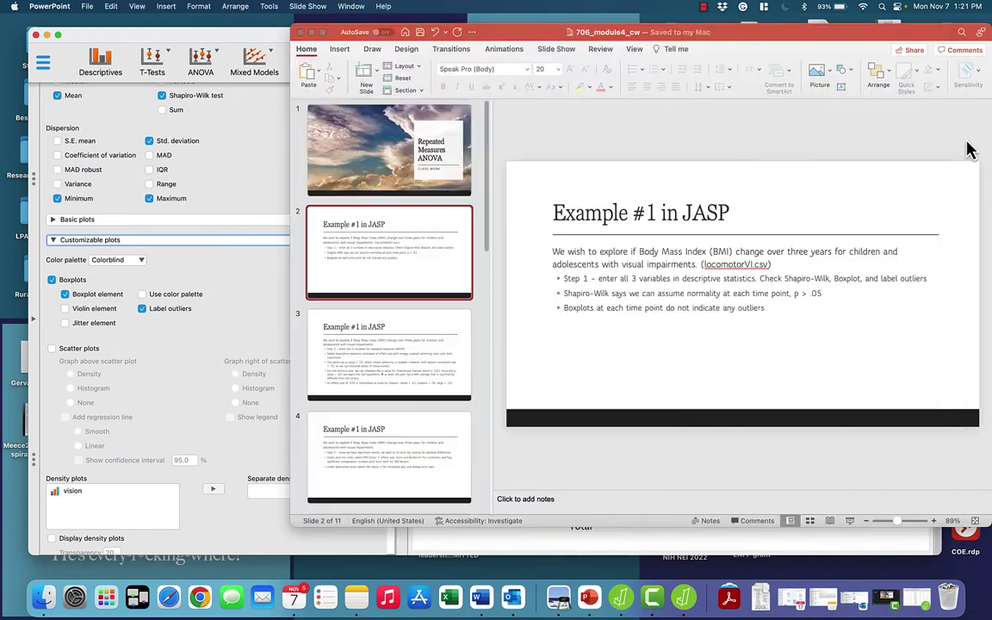
{"action": "left_click", "coordinate": [409, 382]}
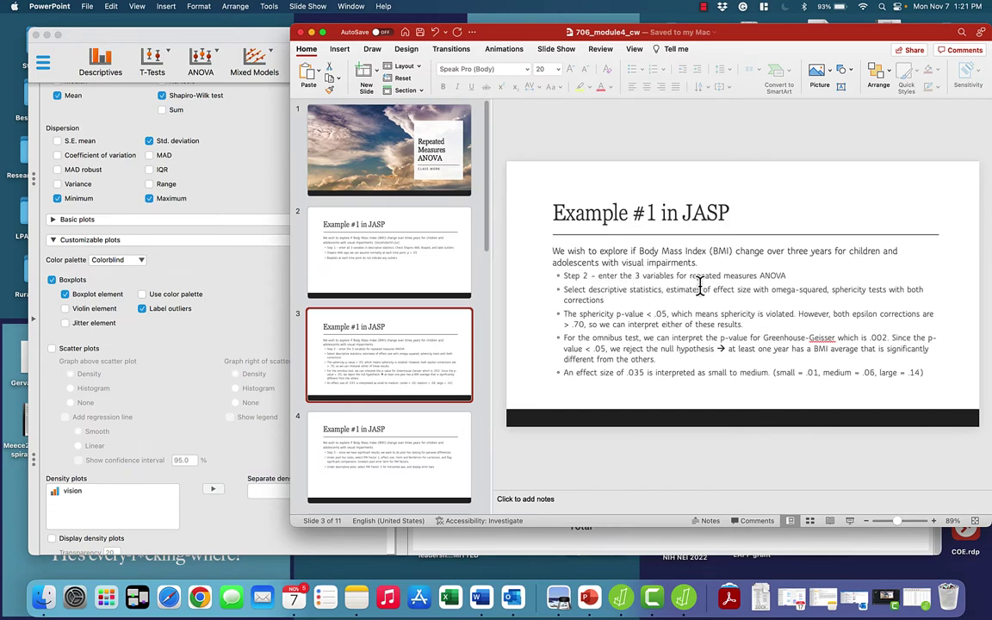
{"action": "left_click", "coordinate": [240, 196]}
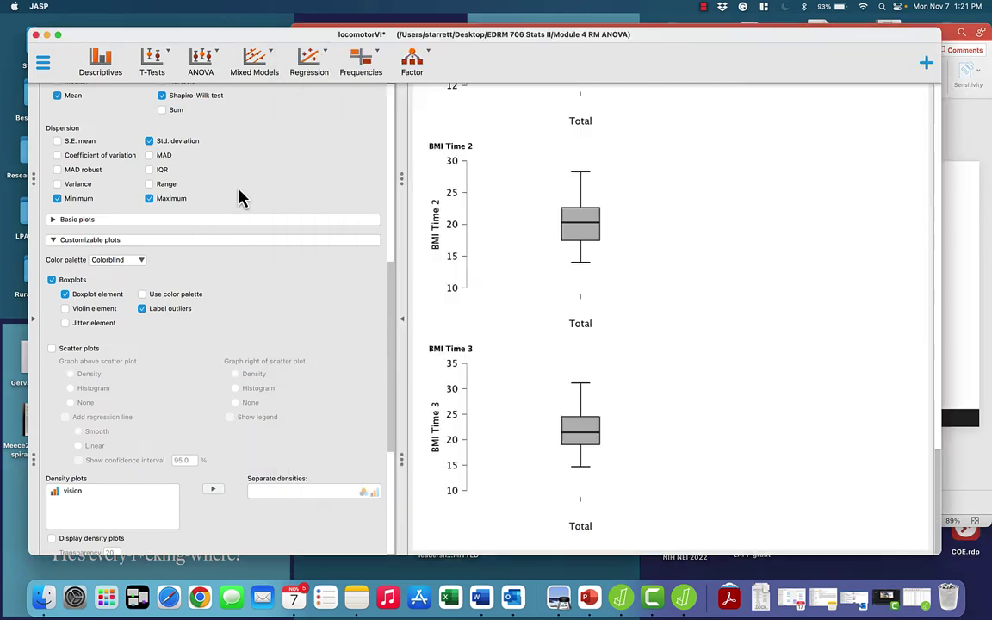
Add a classical Repeated Measures ANOVA and name the levels of RM Factor 1 Year 1, Year 2 and Year 3
{"action": "left_click", "coordinate": [218, 65]}
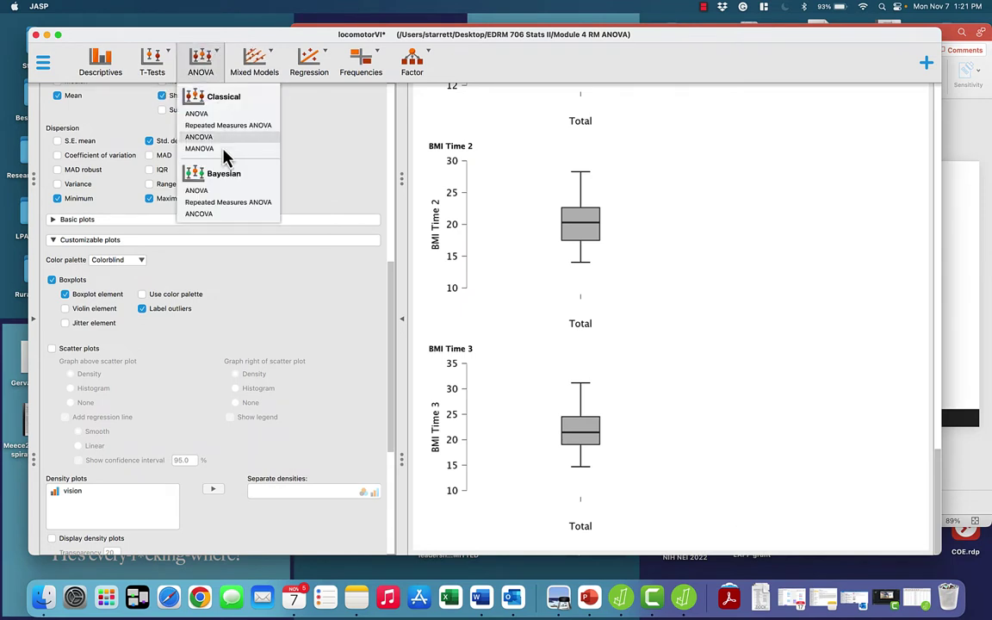
{"action": "left_click", "coordinate": [222, 125]}
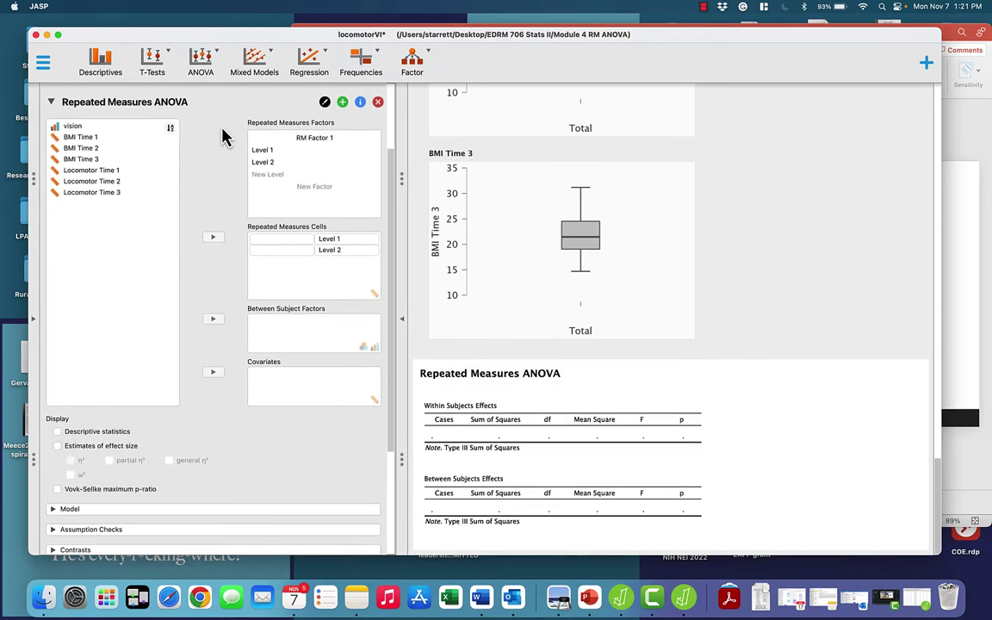
{"action": "left_click", "coordinate": [266, 153]}
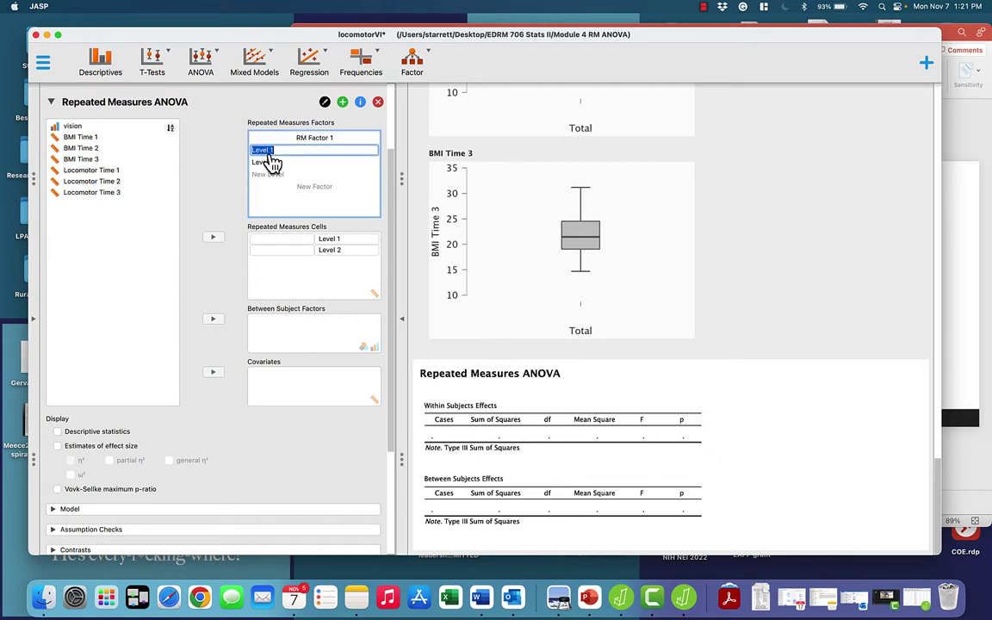
{"action": "type", "text": "Year 1"}
{"action": "left_click", "coordinate": [267, 163]}
{"action": "type", "text": "Year 2"}
{"action": "left_click", "coordinate": [268, 176]}
{"action": "type", "text": "Y"}
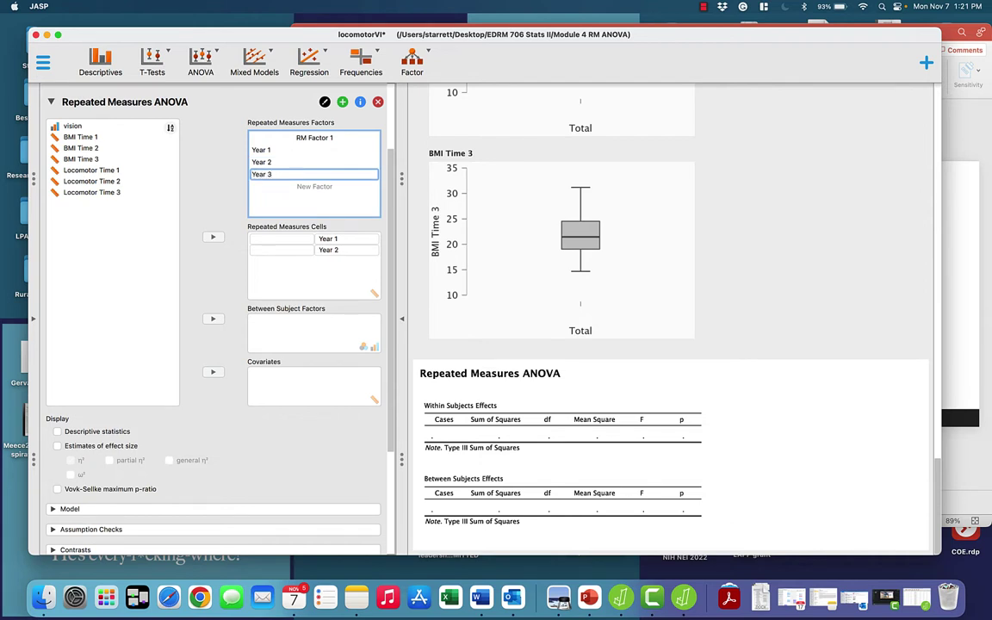
{"action": "left_click", "coordinate": [176, 176]}
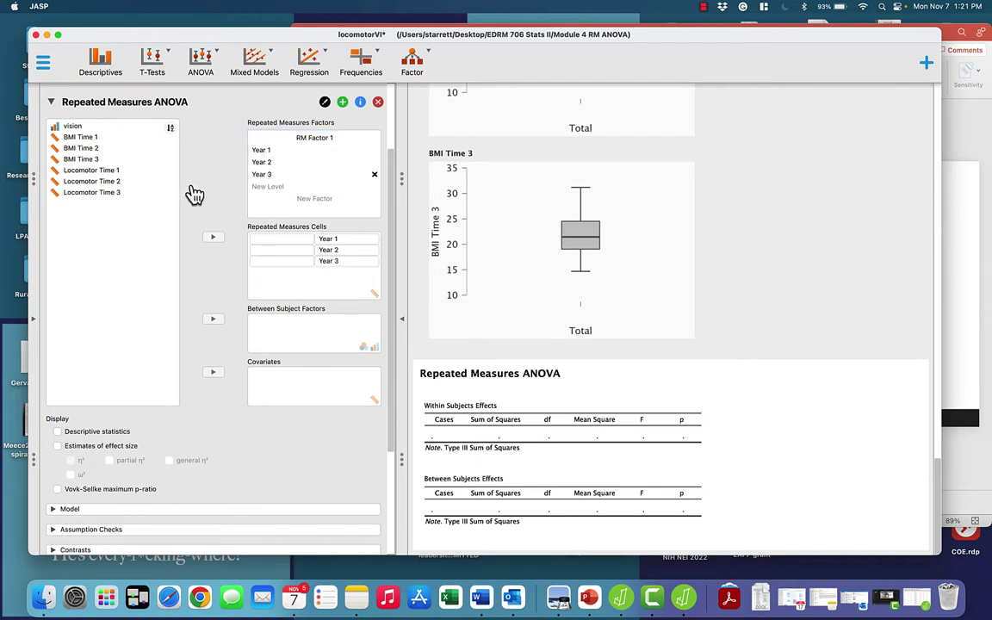
Assign BMI Time 1, BMI Time 2 and BMI Time 3 to the Year 1, Year 2 and Year 3 repeated measures cells
{"action": "left_click", "coordinate": [82, 137]}
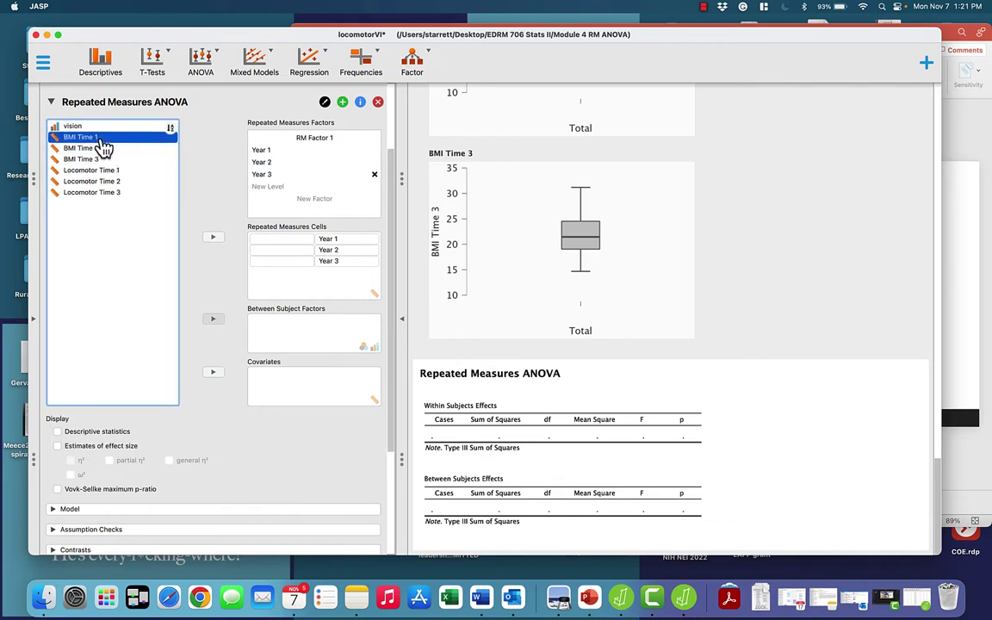
{"action": "left_click", "coordinate": [103, 149], "text": "shift"}
{"action": "left_click", "coordinate": [105, 160], "text": "shift"}
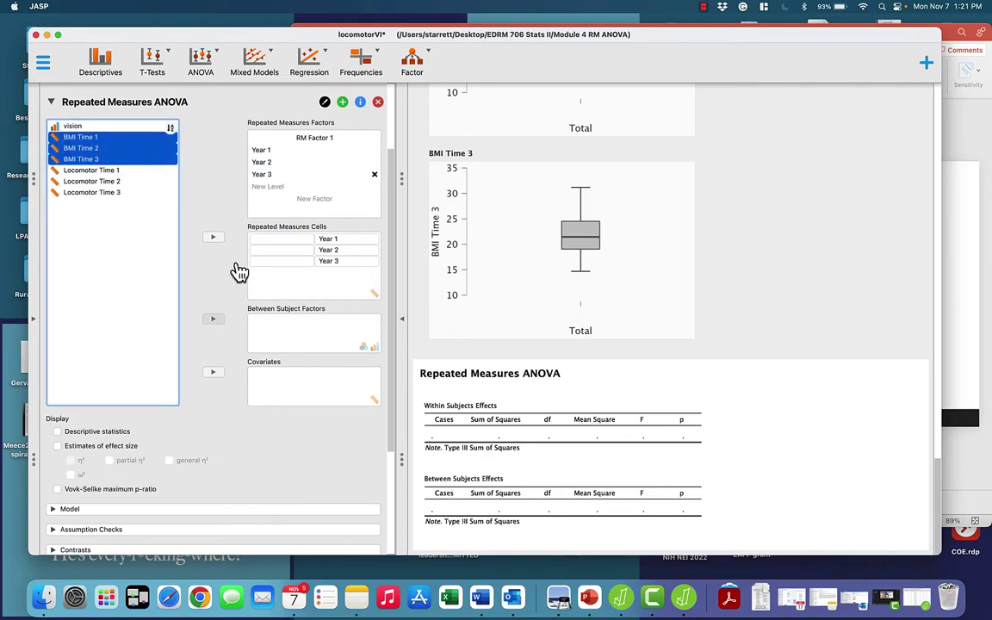
{"action": "left_click", "coordinate": [213, 238]}
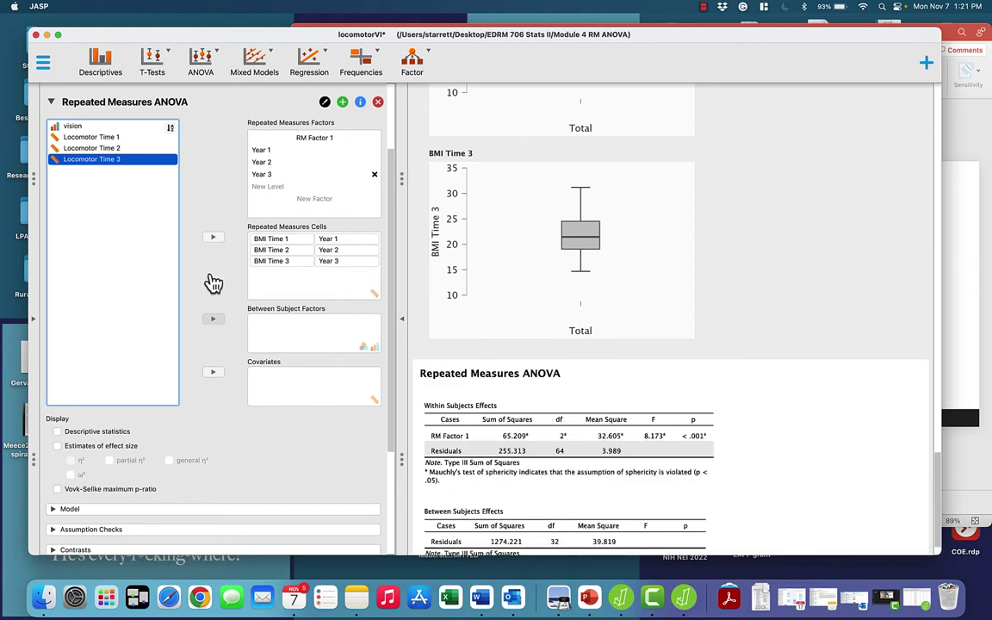
Display descriptive statistics and effect size estimates for the repeated measures ANOVA, using only omega squared (ω²)
{"action": "scroll", "coordinate": [188, 454], "scroll_direction": "down", "scroll_amount": 5}
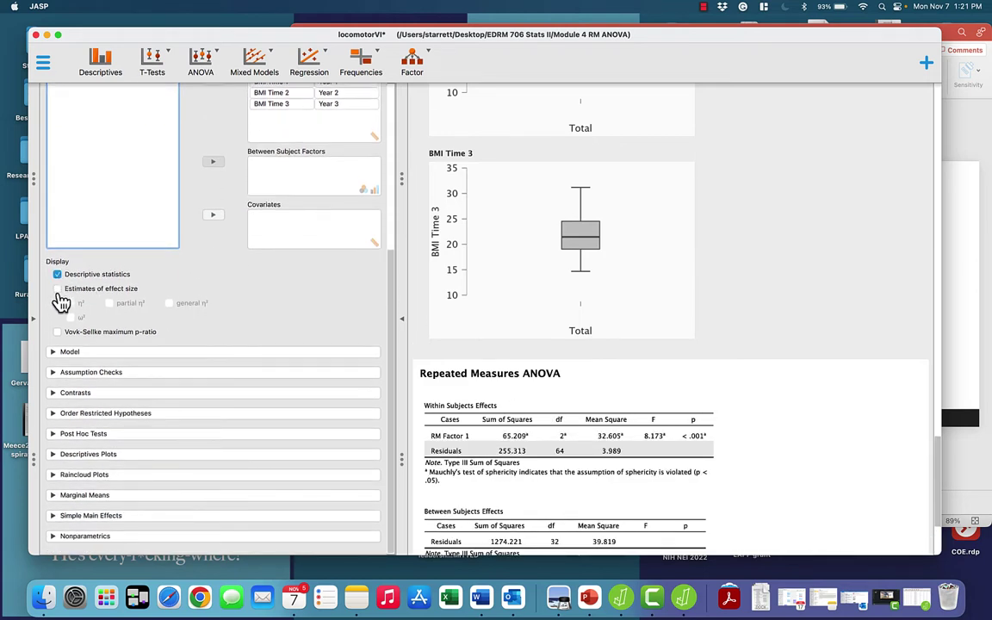
{"action": "left_click", "coordinate": [57, 289]}
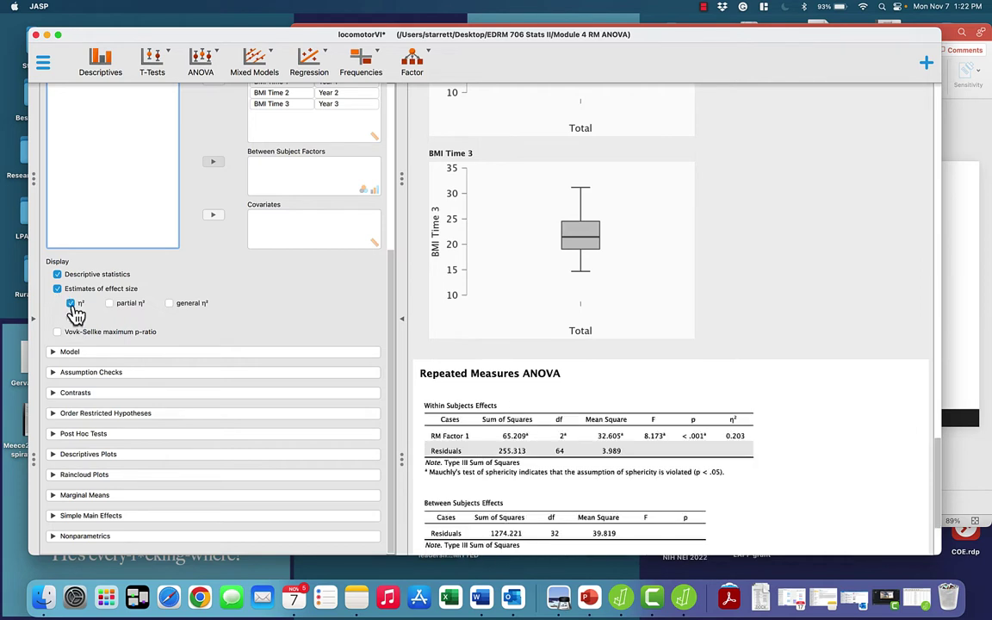
{"action": "left_click", "coordinate": [71, 304]}
{"action": "left_click", "coordinate": [70, 317]}
Enable sphericity tests in the assumption checks, with both the Greenhouse-Geisser and Huynh-Feldt corrections added
{"action": "left_click", "coordinate": [95, 374]}
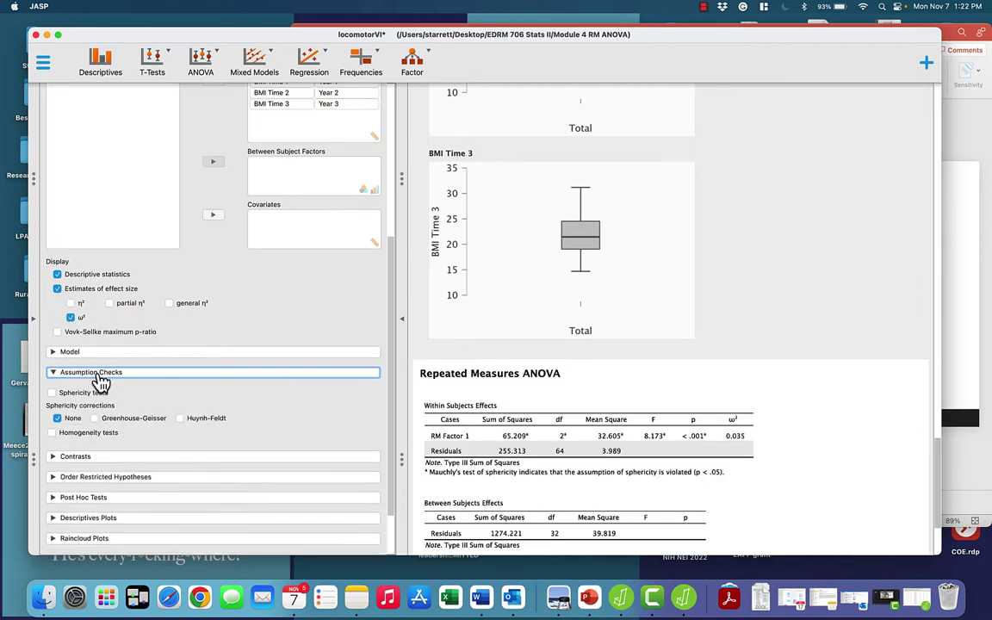
{"action": "left_click", "coordinate": [53, 394]}
{"action": "left_click", "coordinate": [95, 418]}
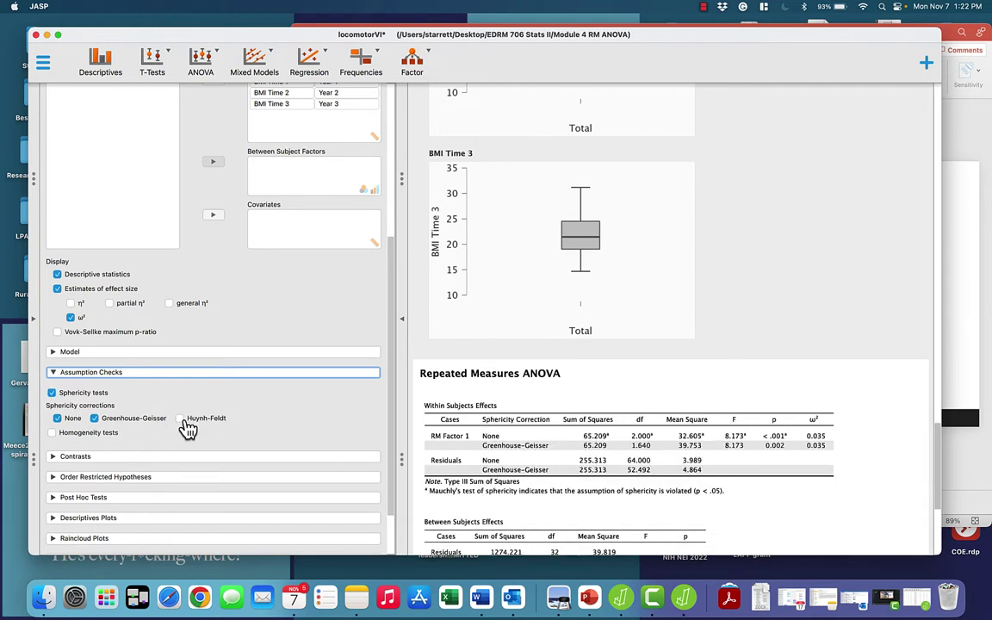
{"action": "left_click", "coordinate": [179, 419]}
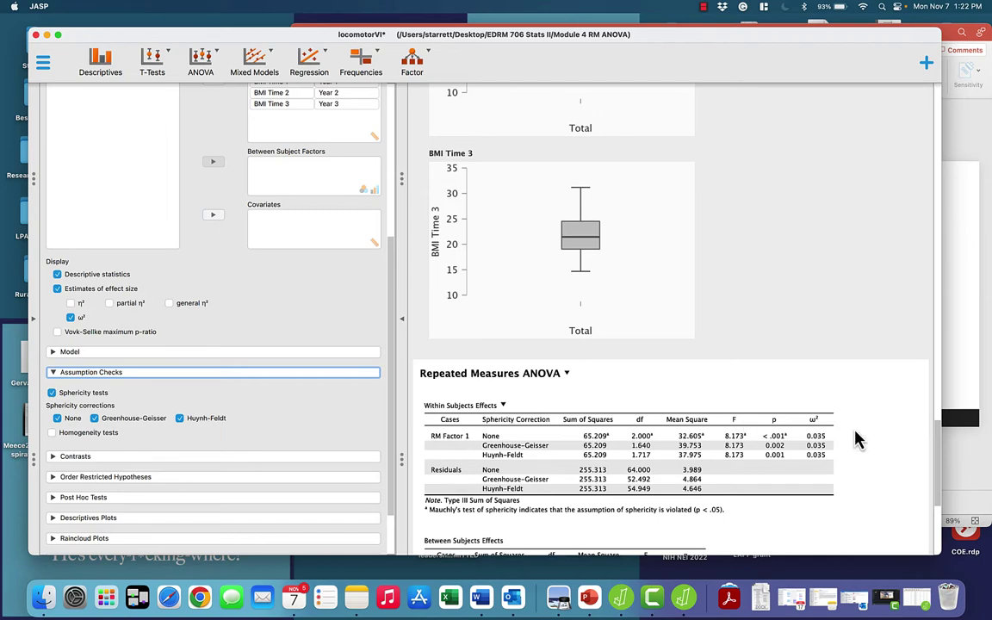
Resize and move the JASP window so the repeated measures ANOVA results sit beside the PowerPoint slide
{"action": "scroll", "coordinate": [855, 439], "scroll_direction": "down", "scroll_amount": 5}
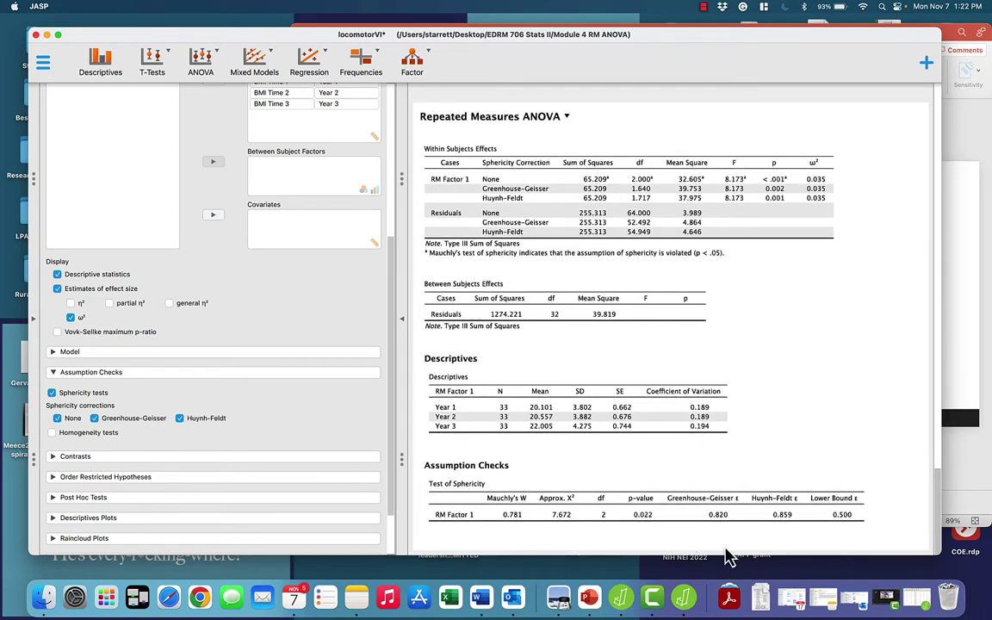
{"action": "left_click_drag", "start_coordinate": [886, 38], "coordinate": [462, 11]}
{"action": "double_click", "coordinate": [463, 11]}
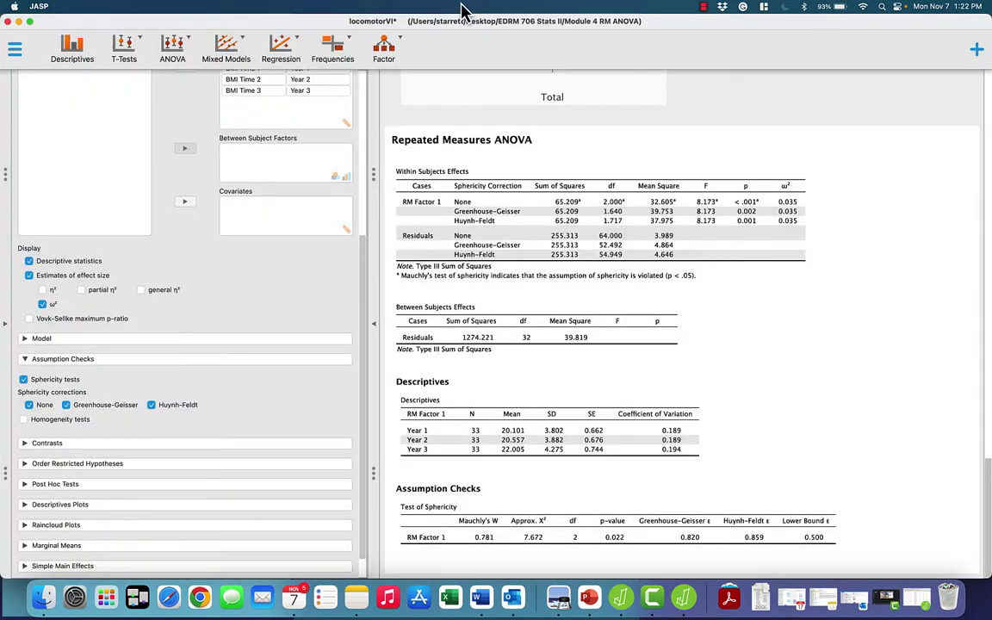
{"action": "double_click", "coordinate": [462, 11]}
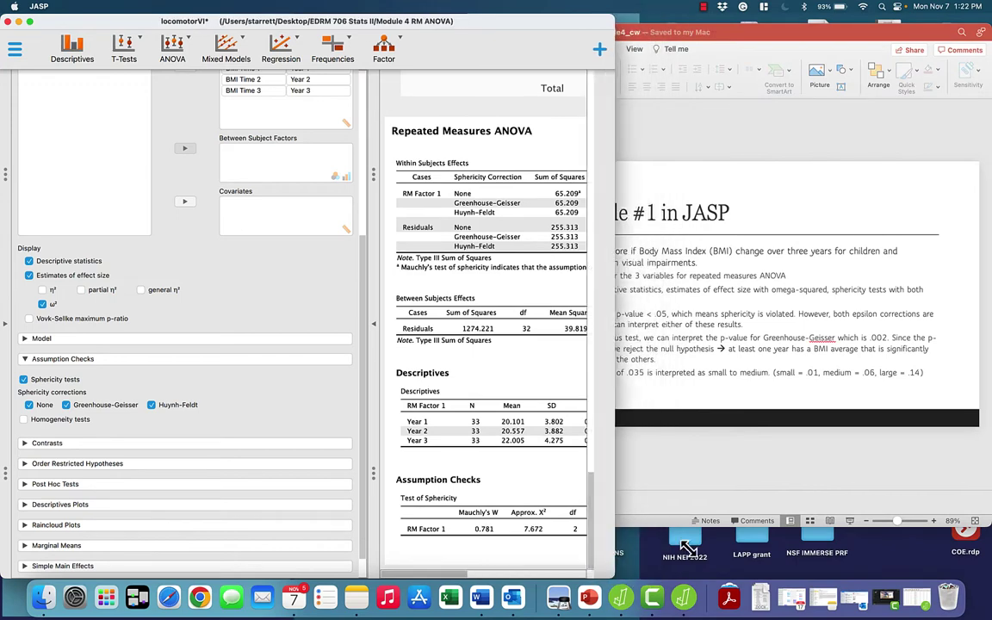
{"action": "left_click_drag", "start_coordinate": [689, 548], "coordinate": [775, 536]}
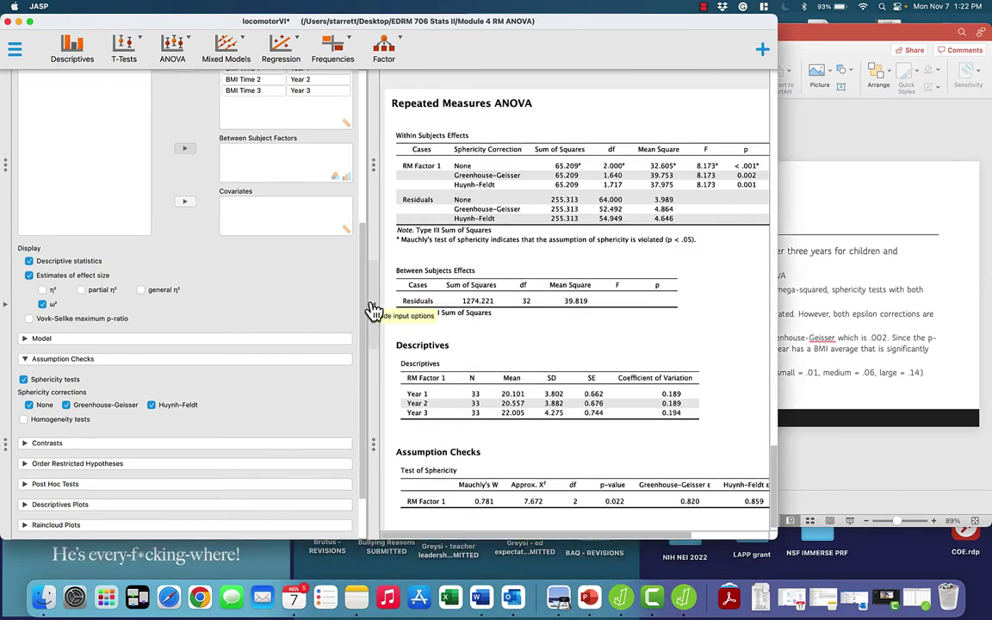
{"action": "left_click_drag", "start_coordinate": [367, 303], "coordinate": [90, 307]}
{"action": "left_click_drag", "start_coordinate": [777, 309], "coordinate": [571, 310]}
{"action": "left_click_drag", "start_coordinate": [524, 37], "coordinate": [435, 69]}
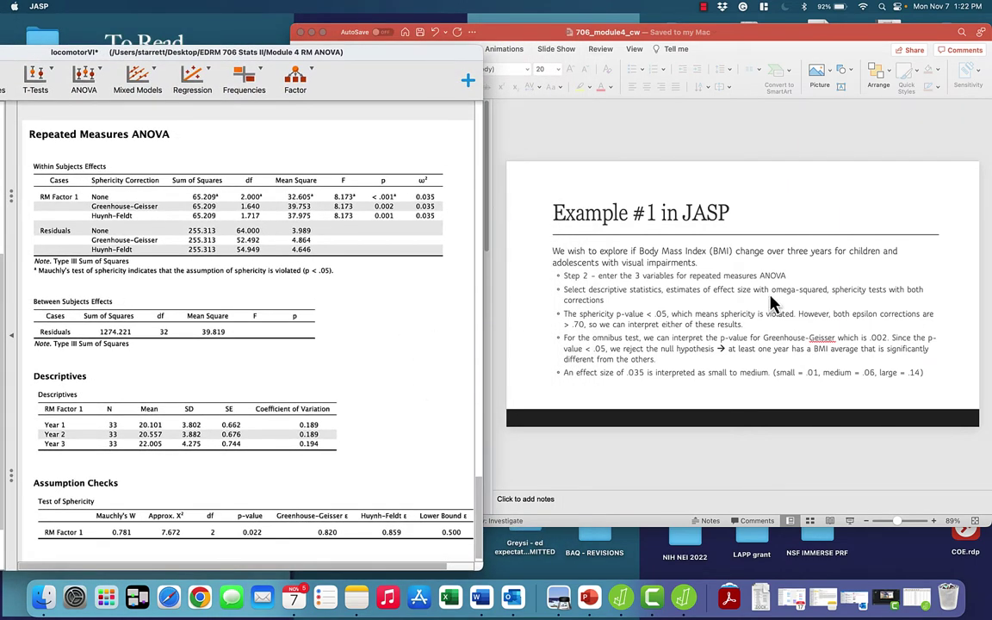
Switch to the PowerPoint deck and show slide 4 with the Step 3 post hoc testing instructions
{"action": "scroll", "coordinate": [401, 418], "scroll_direction": "down", "scroll_amount": 1}
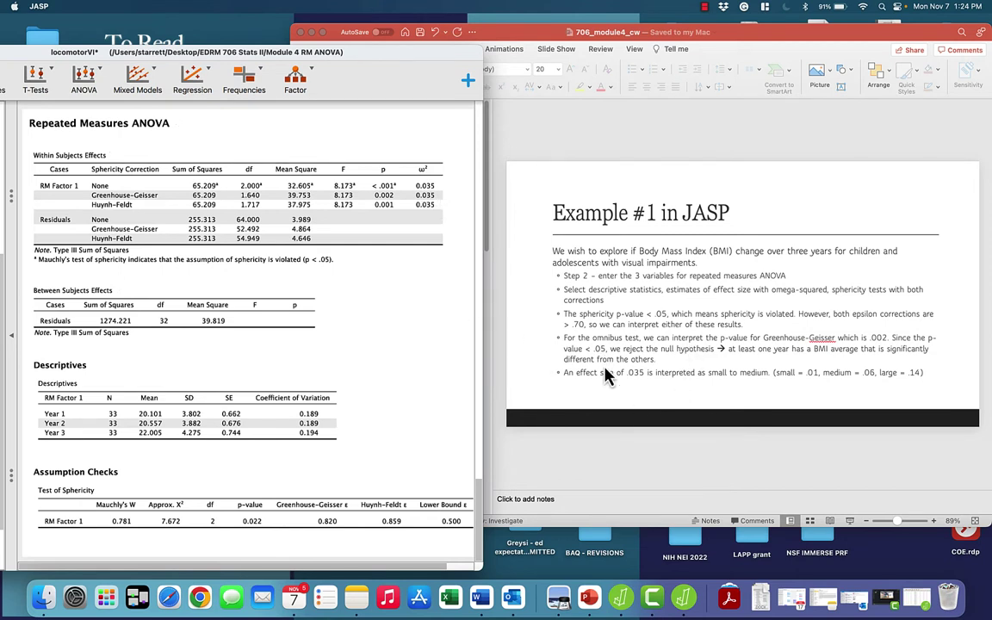
{"action": "left_click", "coordinate": [547, 446]}
{"action": "left_click", "coordinate": [427, 454]}
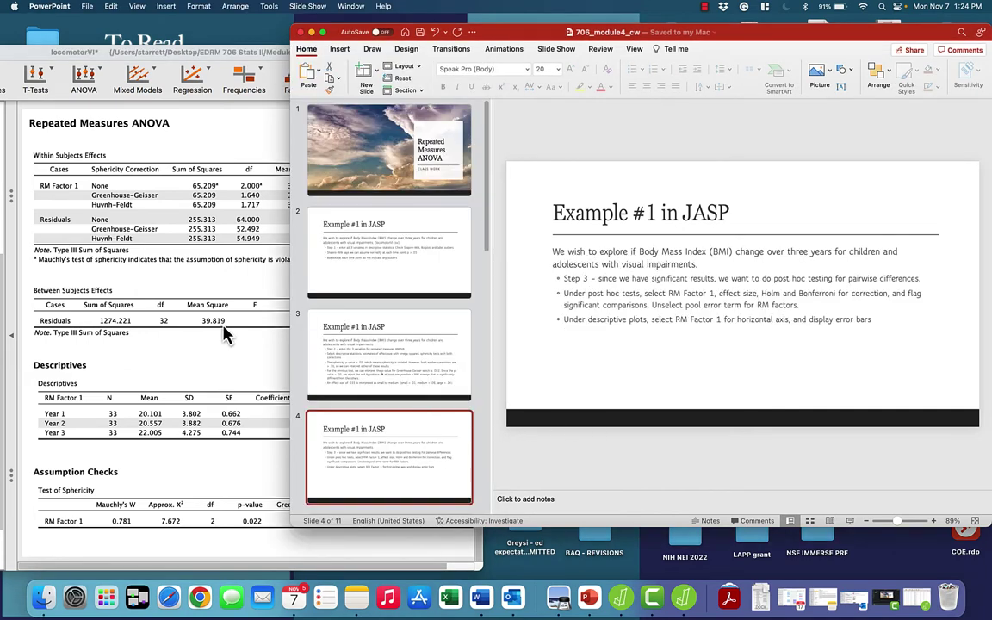
Return to JASP, move and enlarge its window, and widen the analysis options area beside the results
{"action": "left_click", "coordinate": [235, 253]}
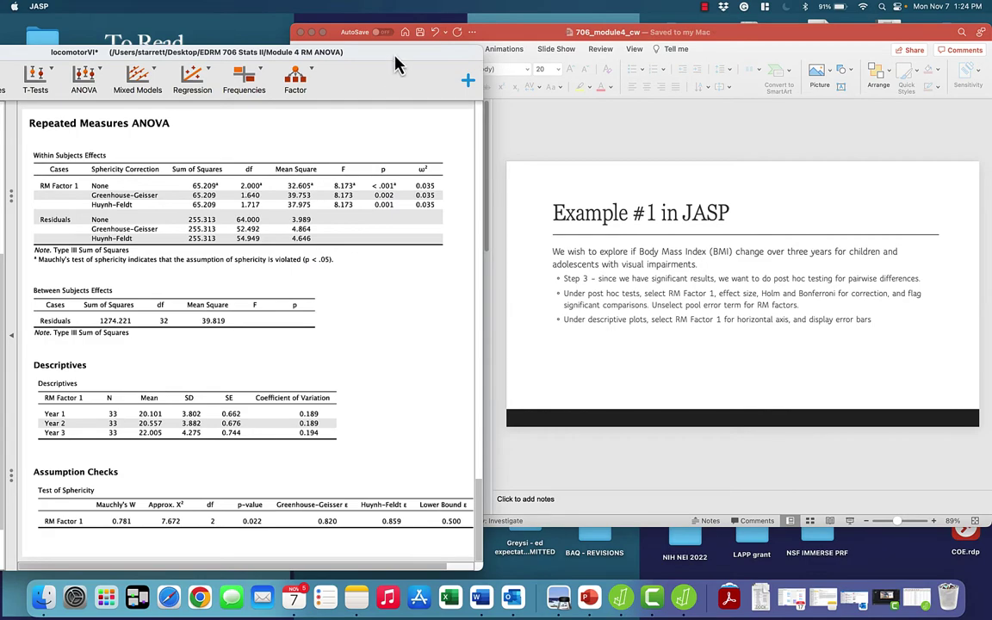
{"action": "left_click_drag", "start_coordinate": [396, 57], "coordinate": [523, 42]}
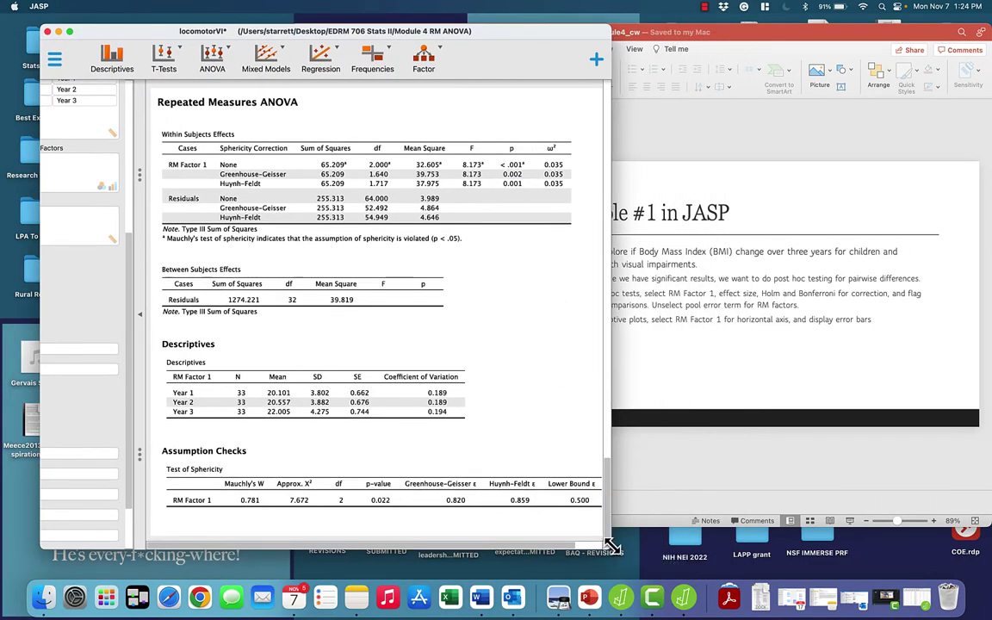
{"action": "left_click_drag", "start_coordinate": [610, 546], "coordinate": [981, 552]}
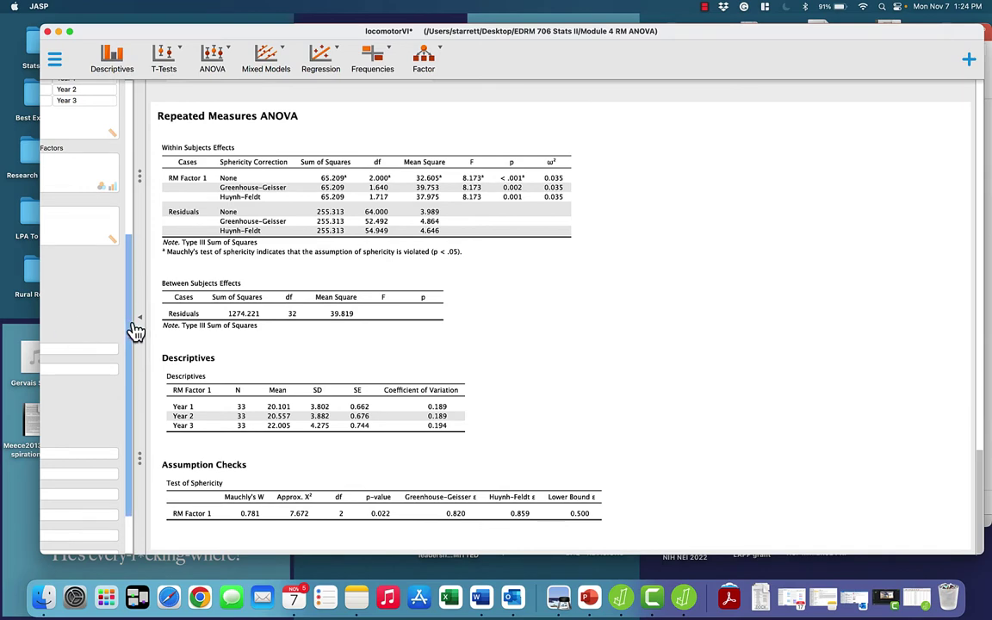
{"action": "left_click_drag", "start_coordinate": [138, 330], "coordinate": [430, 310]}
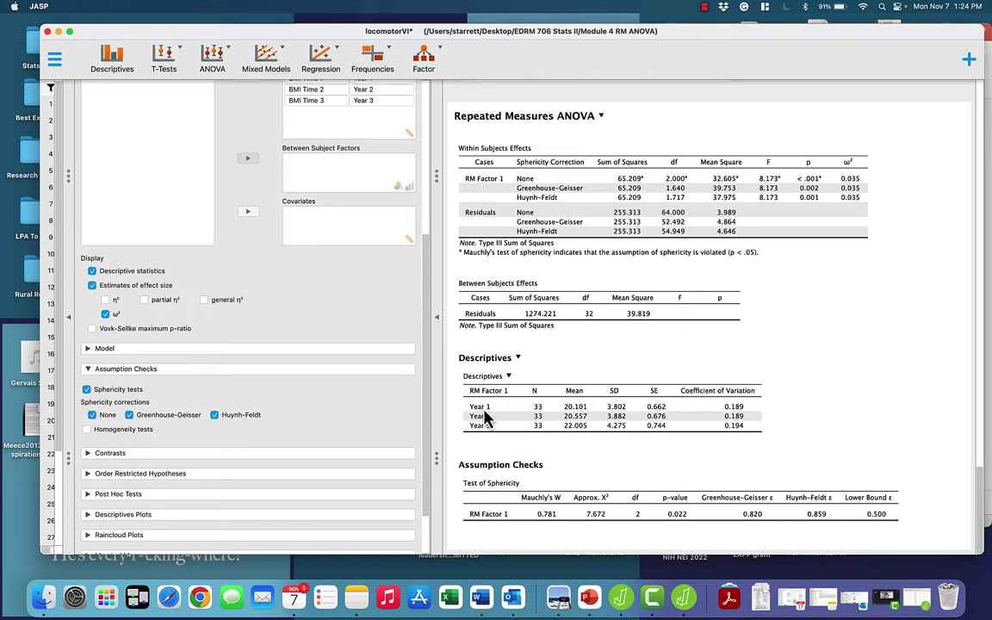
Add RM Factor 1 to the post hoc tests of the repeated measures ANOVA
{"action": "scroll", "coordinate": [330, 441], "scroll_direction": "down", "scroll_amount": 3}
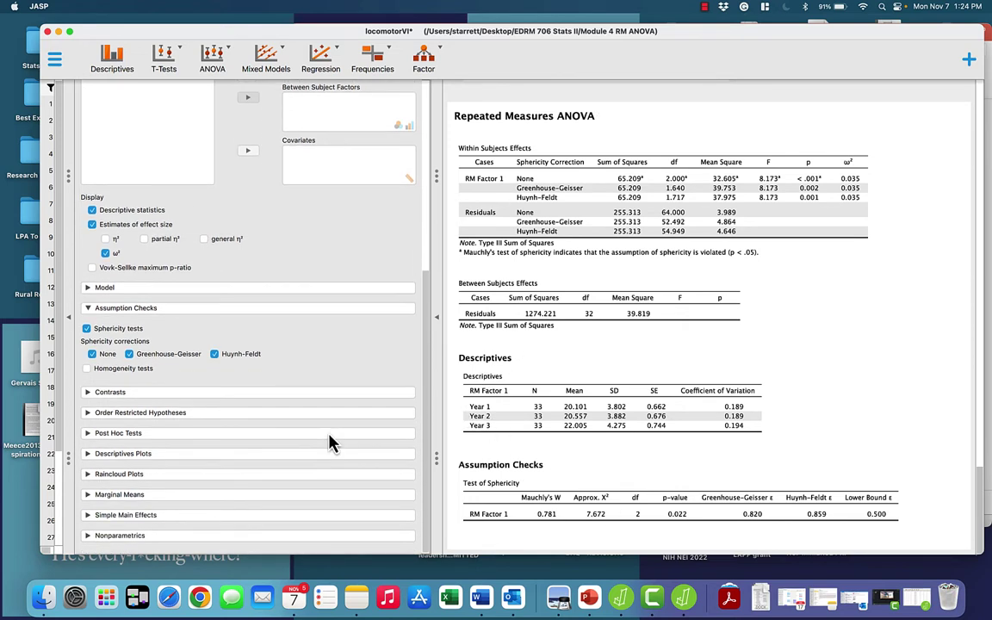
{"action": "left_click", "coordinate": [88, 436]}
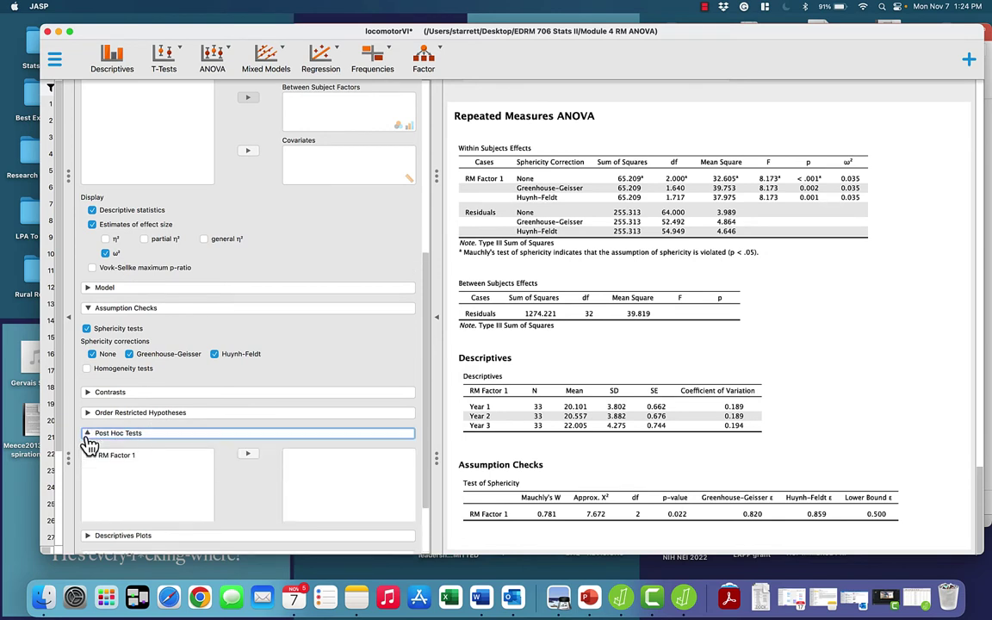
{"action": "left_click", "coordinate": [136, 456]}
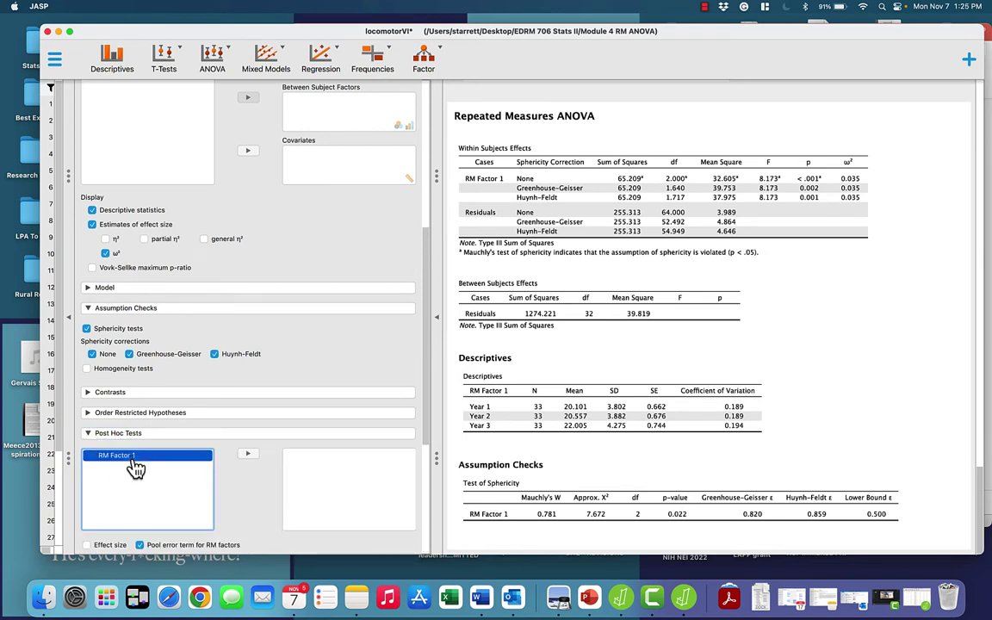
{"action": "left_click", "coordinate": [248, 455]}
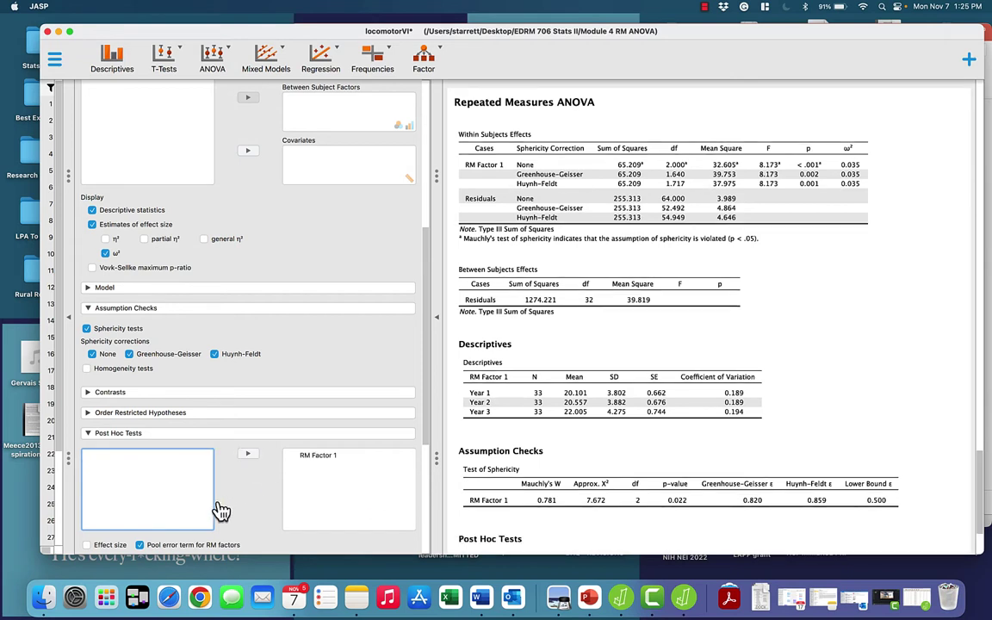
Turn off the pooled error term for RM factors, and add effect size and the Bonferroni correction to the post hoc tests
{"action": "scroll", "coordinate": [250, 520], "scroll_direction": "down", "scroll_amount": 3}
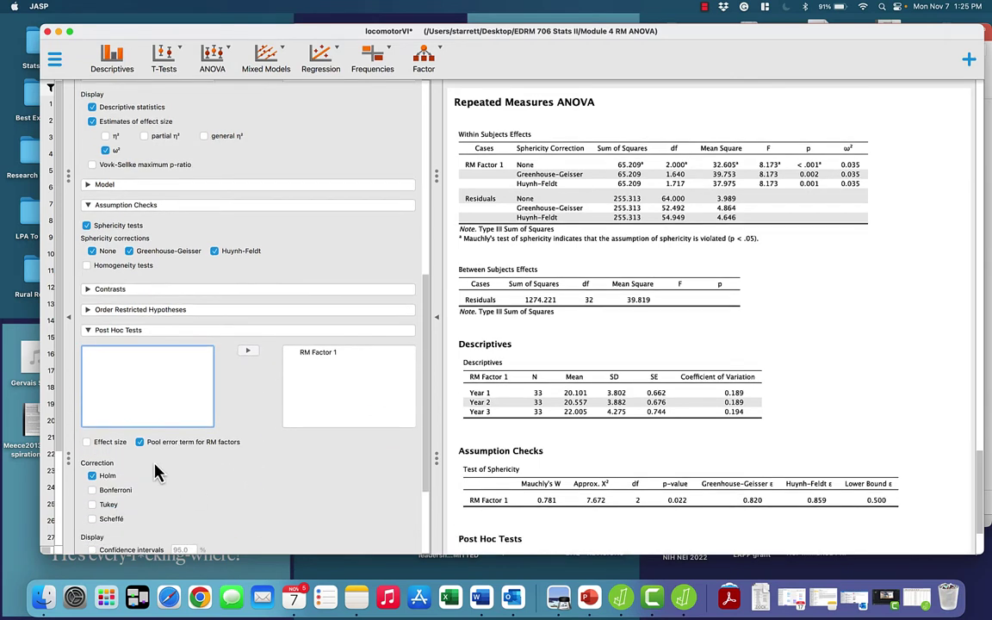
{"action": "left_click", "coordinate": [140, 443]}
{"action": "left_click", "coordinate": [86, 443]}
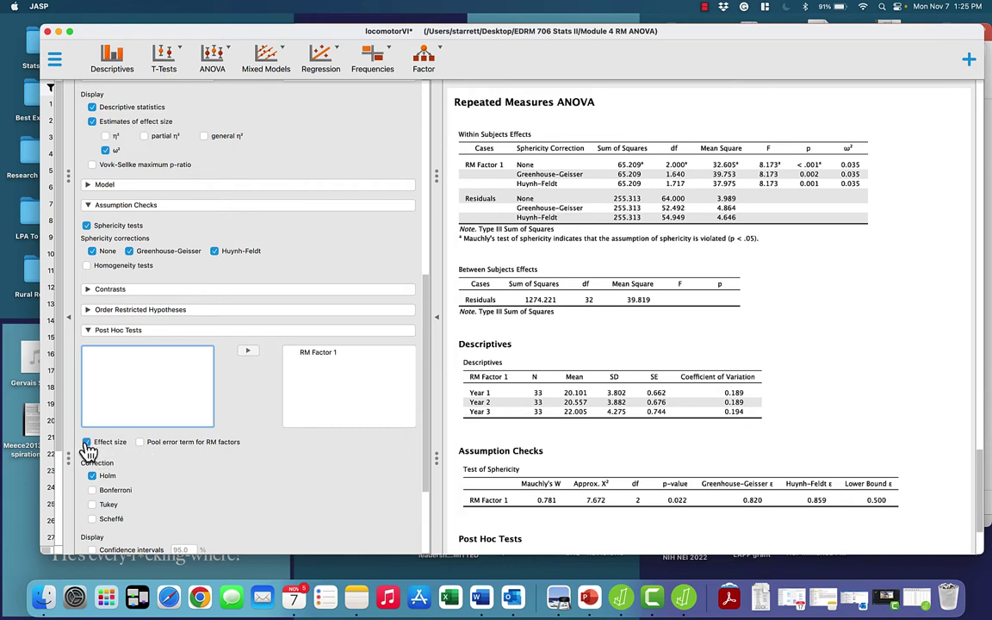
{"action": "left_click", "coordinate": [93, 490]}
Create a descriptives plot with RM Factor 1 on the horizontal axis and error bars displayed
{"action": "scroll", "coordinate": [370, 503], "scroll_direction": "down", "scroll_amount": 5}
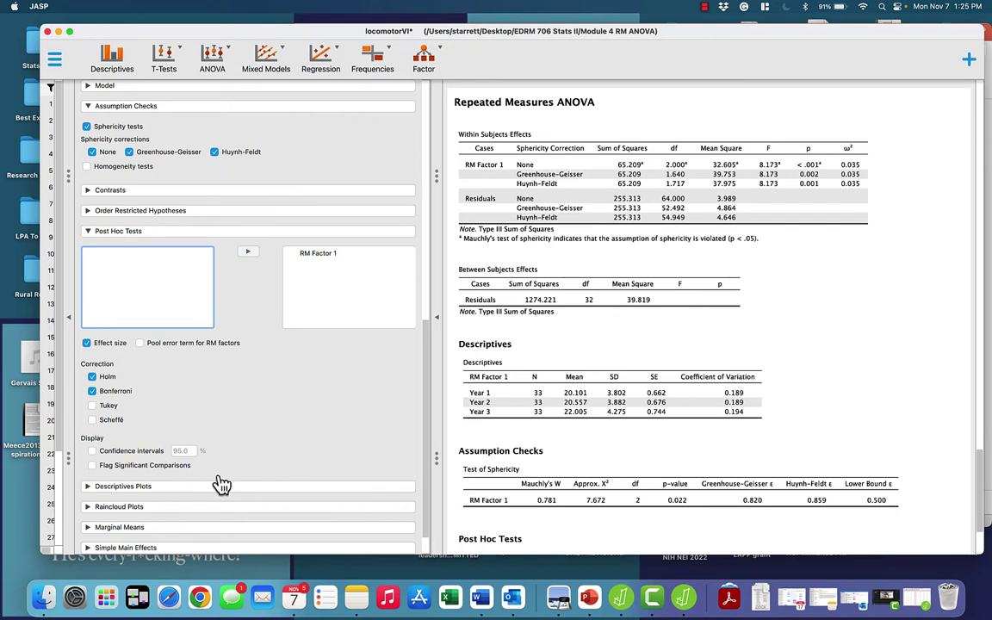
{"action": "left_click", "coordinate": [109, 487]}
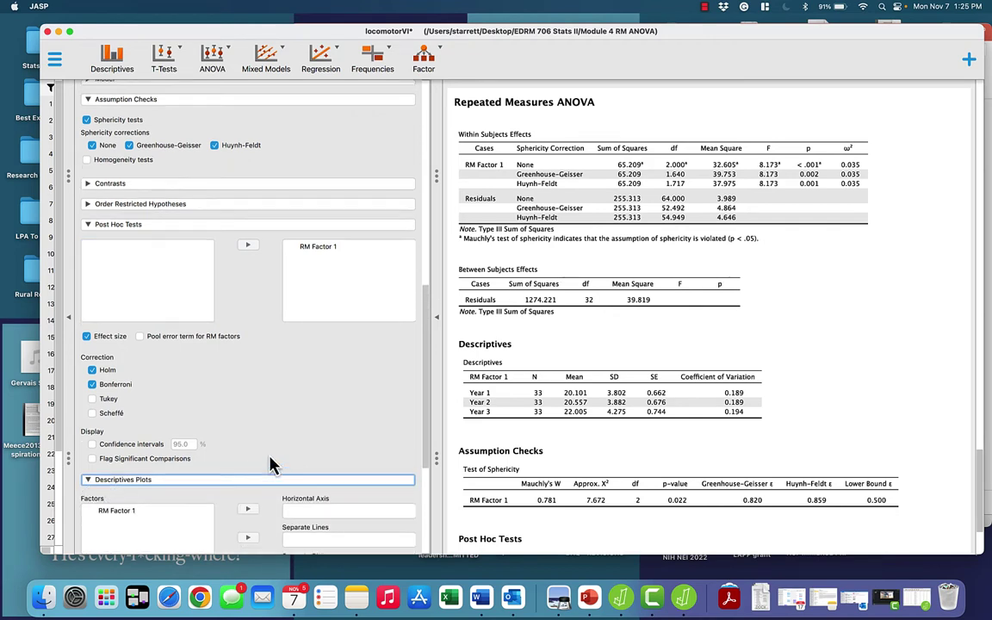
{"action": "left_click", "coordinate": [143, 296]}
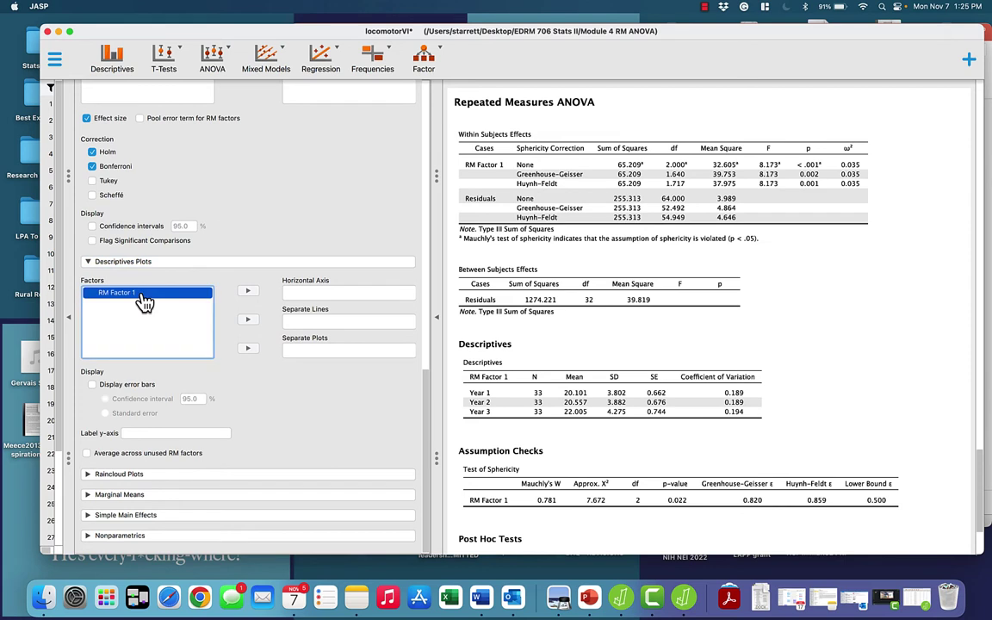
{"action": "left_click", "coordinate": [249, 294]}
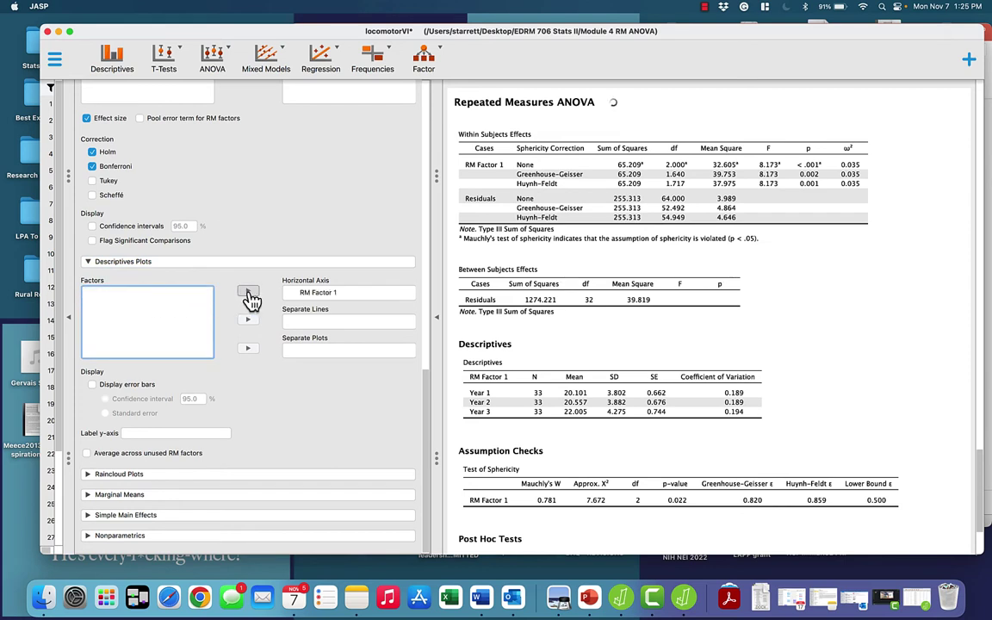
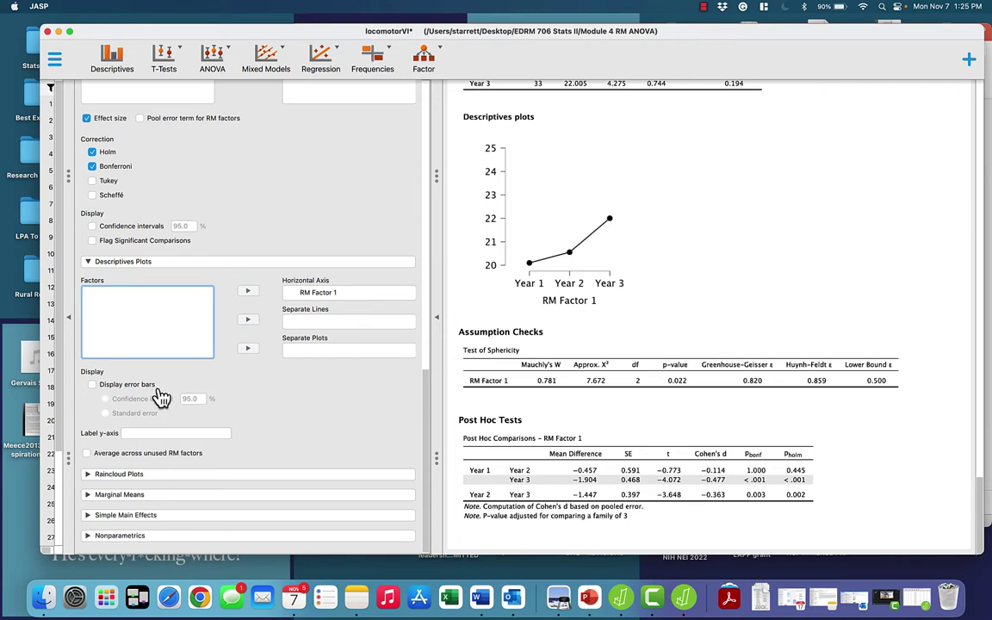
{"action": "left_click", "coordinate": [93, 385]}
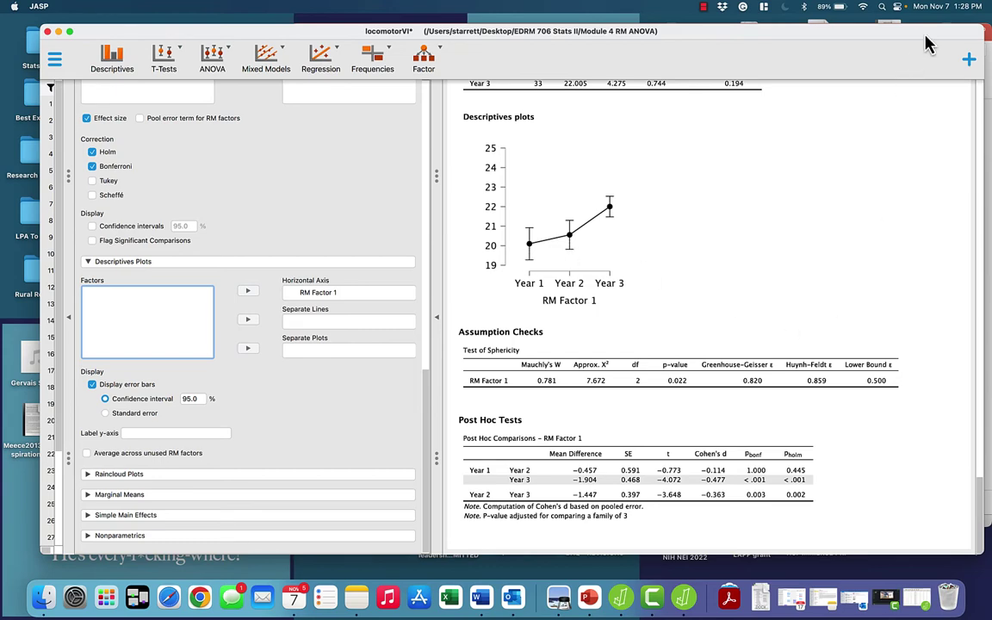
Move the JASP window aside and view PowerPoint slides 5 and 6 on the post hoc results and how to report them
{"action": "left_click_drag", "start_coordinate": [928, 45], "coordinate": [678, 25]}
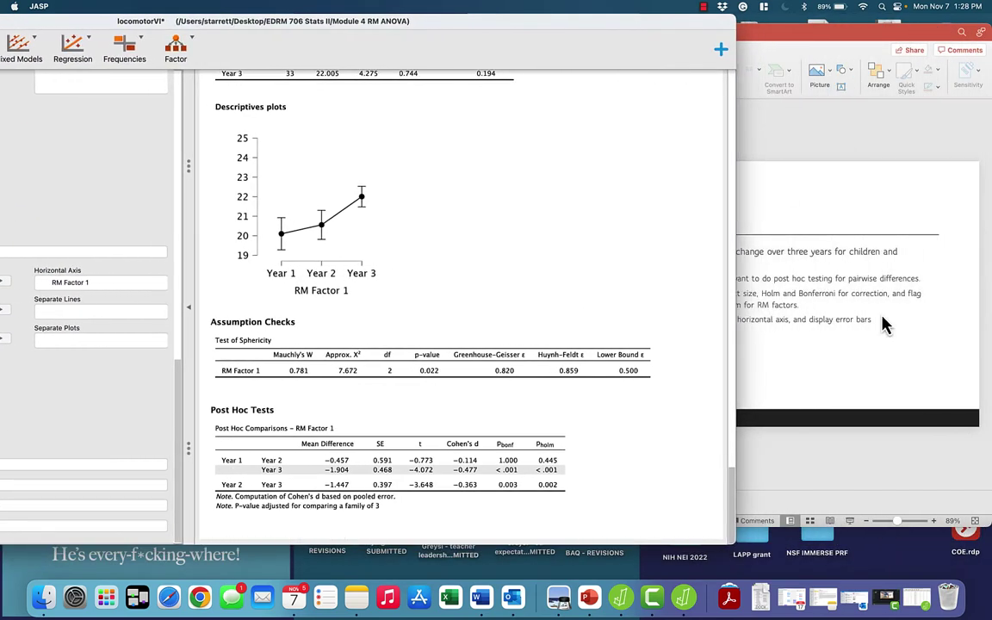
{"action": "left_click", "coordinate": [895, 360]}
{"action": "scroll", "coordinate": [379, 430], "scroll_direction": "down", "scroll_amount": 3}
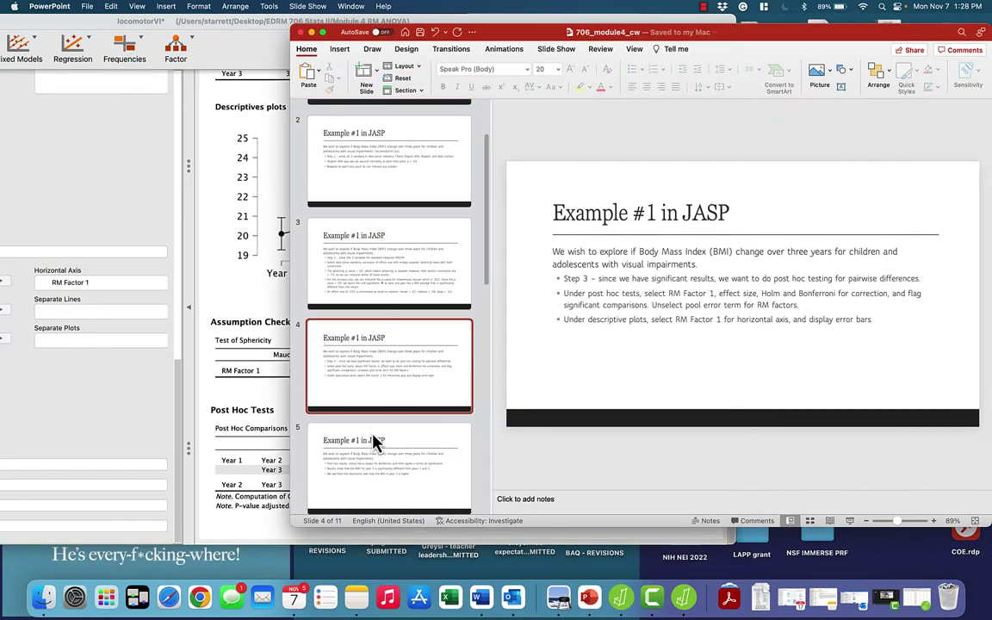
{"action": "left_click", "coordinate": [372, 441]}
{"action": "scroll", "coordinate": [385, 407], "scroll_direction": "down", "scroll_amount": 3}
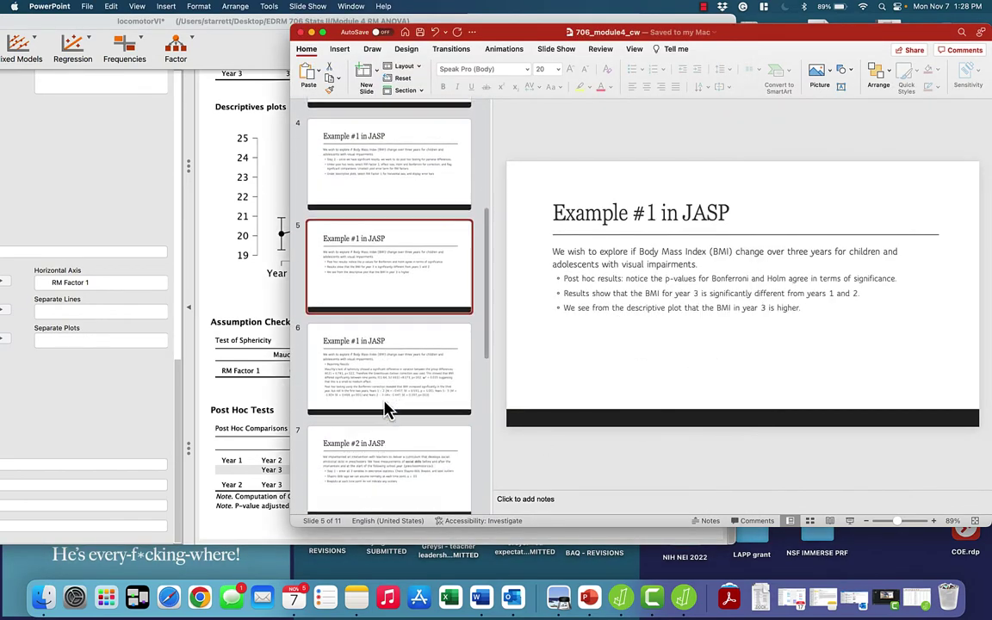
{"action": "left_click", "coordinate": [404, 357]}
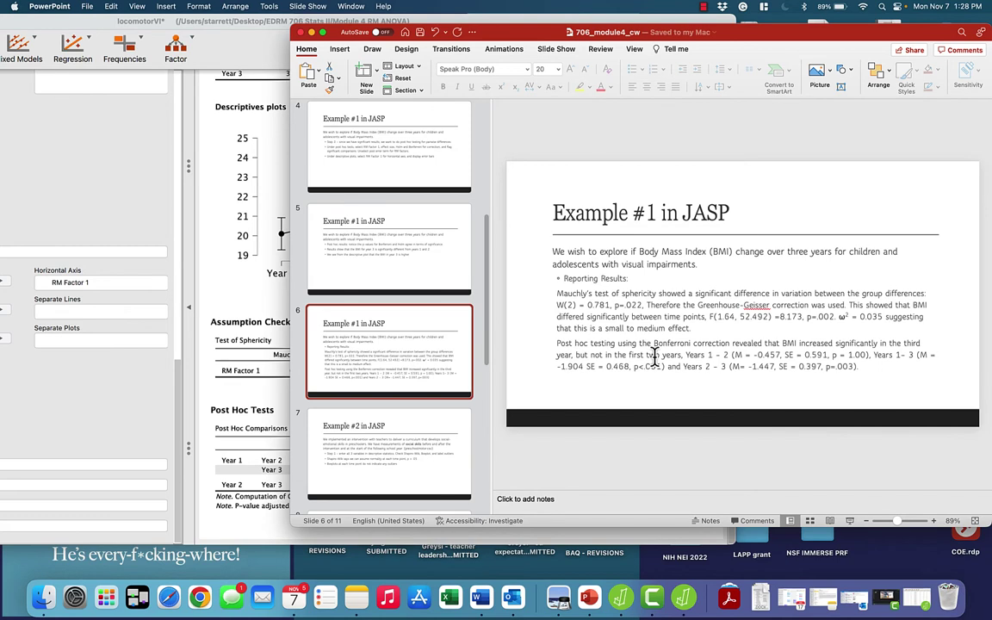